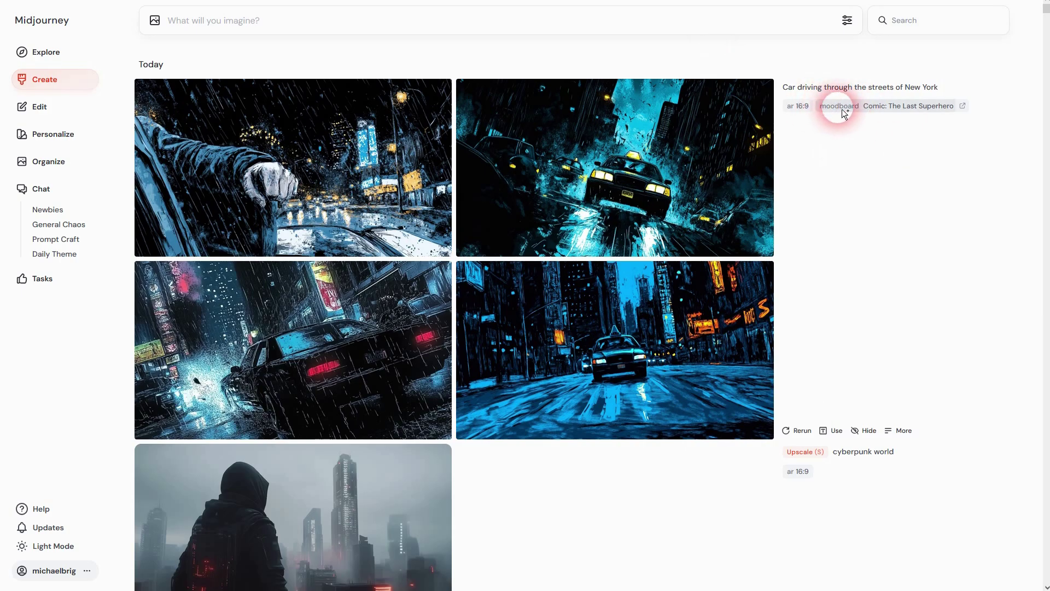
Confirm personalization is on with the Comic: The Last Superhero profile selected.
click(852, 23)
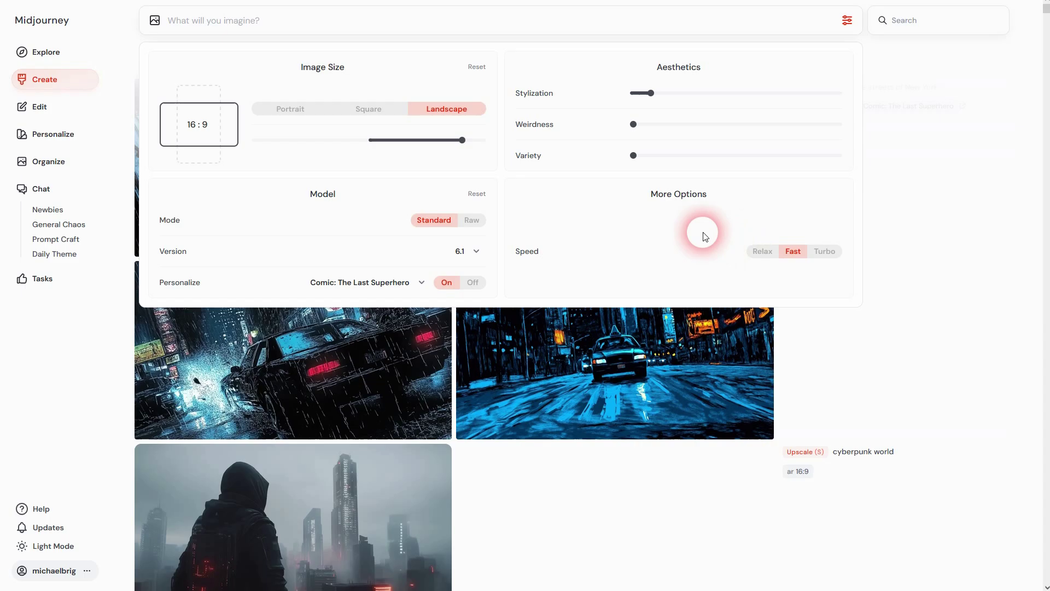
click(472, 283)
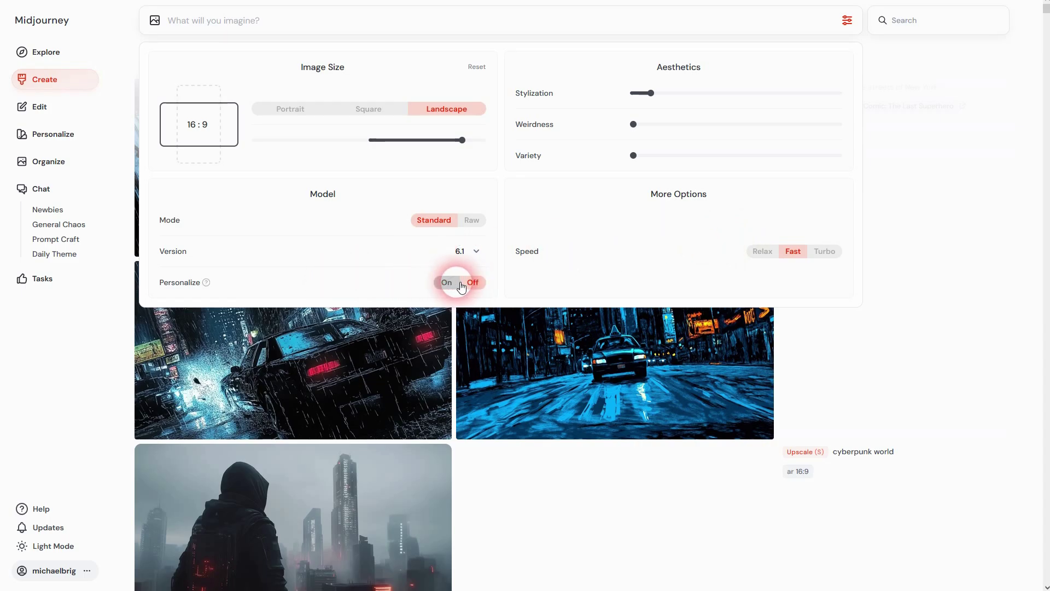
click(444, 284)
click(421, 282)
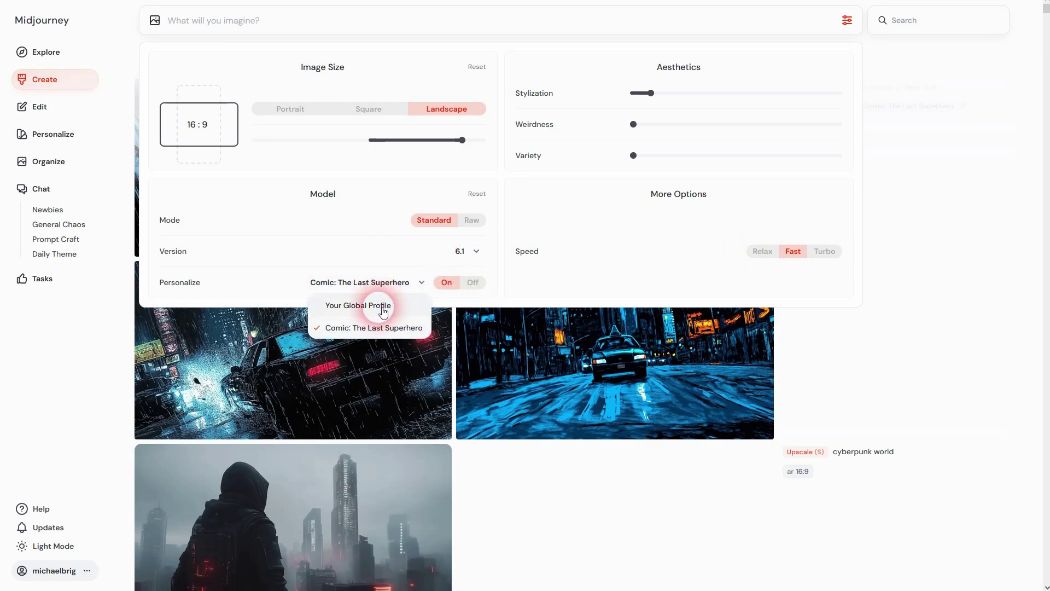
click(403, 330)
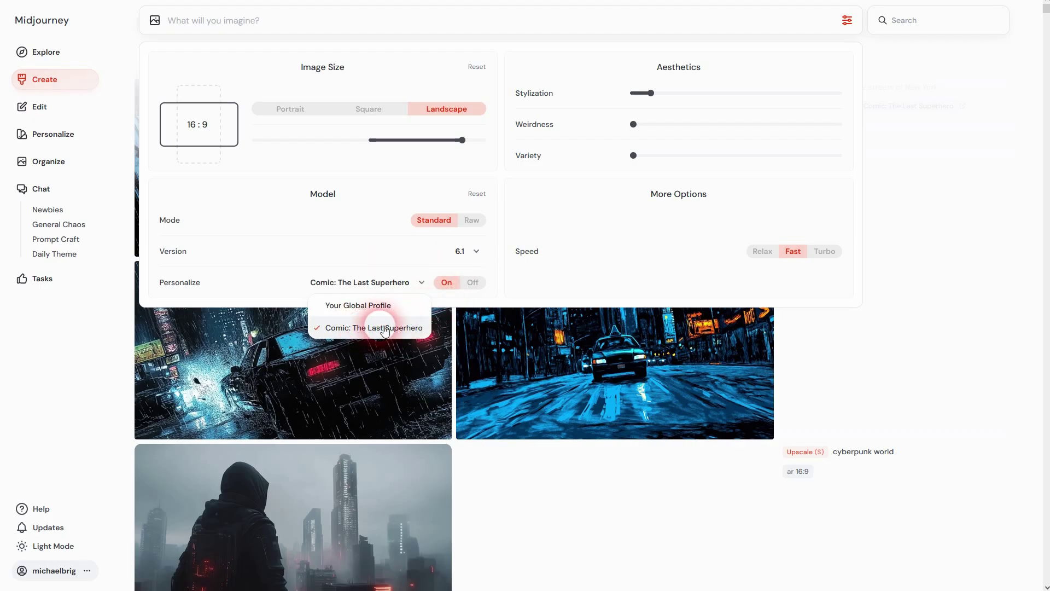
click(333, 21)
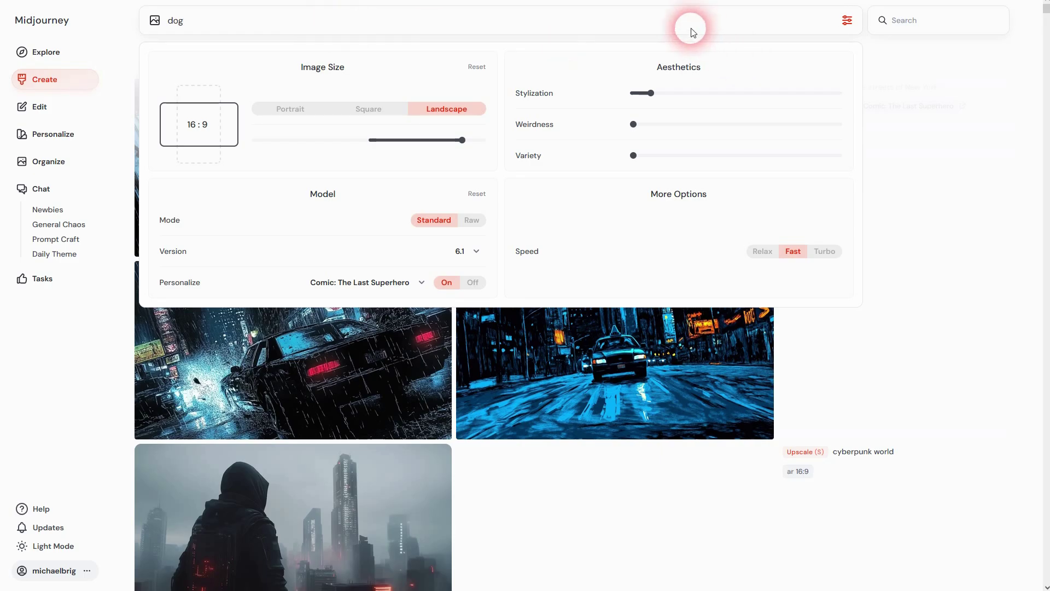
Submit the 'dog' prompt and close the settings panel.
key(Return)
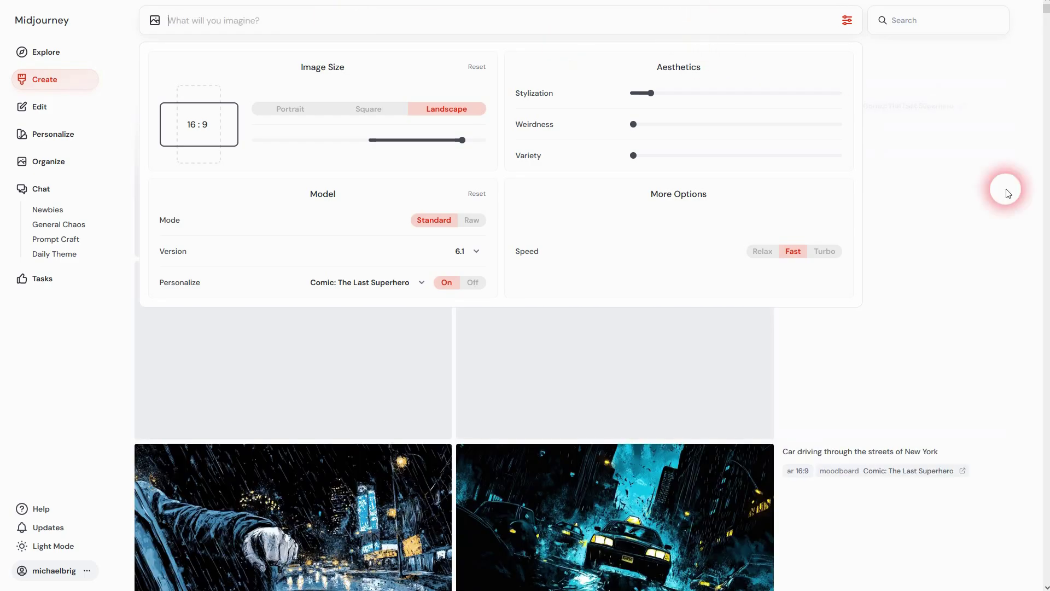
click(1030, 287)
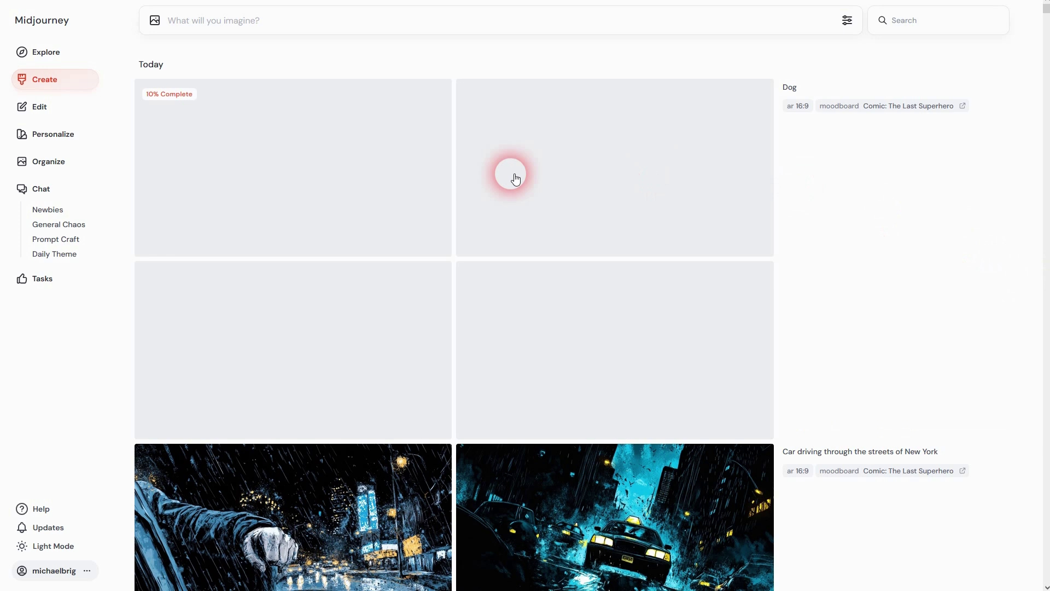
scroll(494, 444, down, 4)
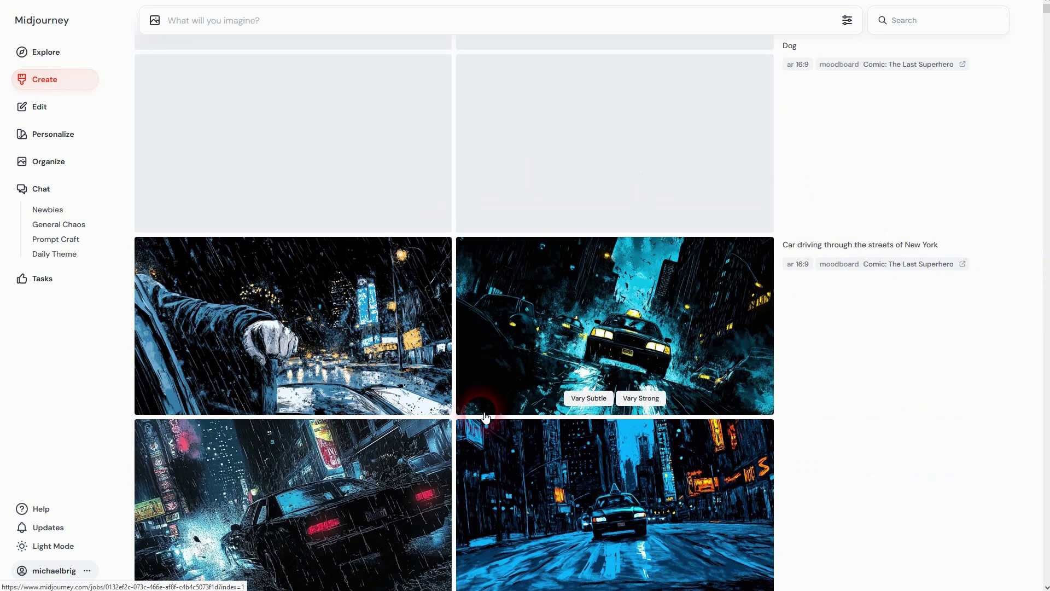
Open the Comic: The Last Superhero moodboard and scroll through its eight images.
click(59, 133)
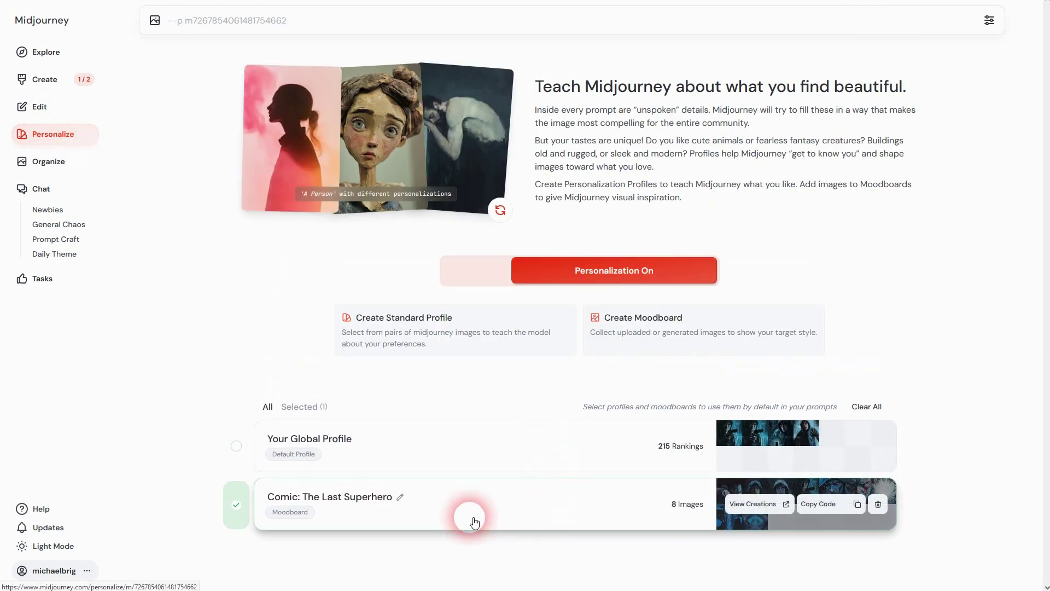
click(440, 511)
scroll(447, 517, down, 3)
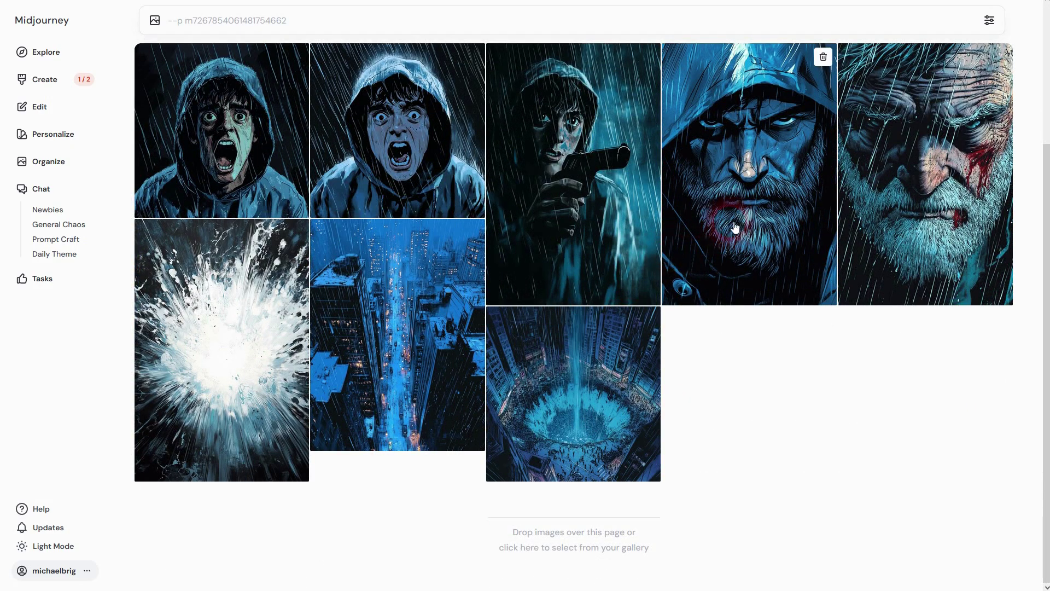
scroll(748, 243, up, 1)
scroll(769, 240, up, 2)
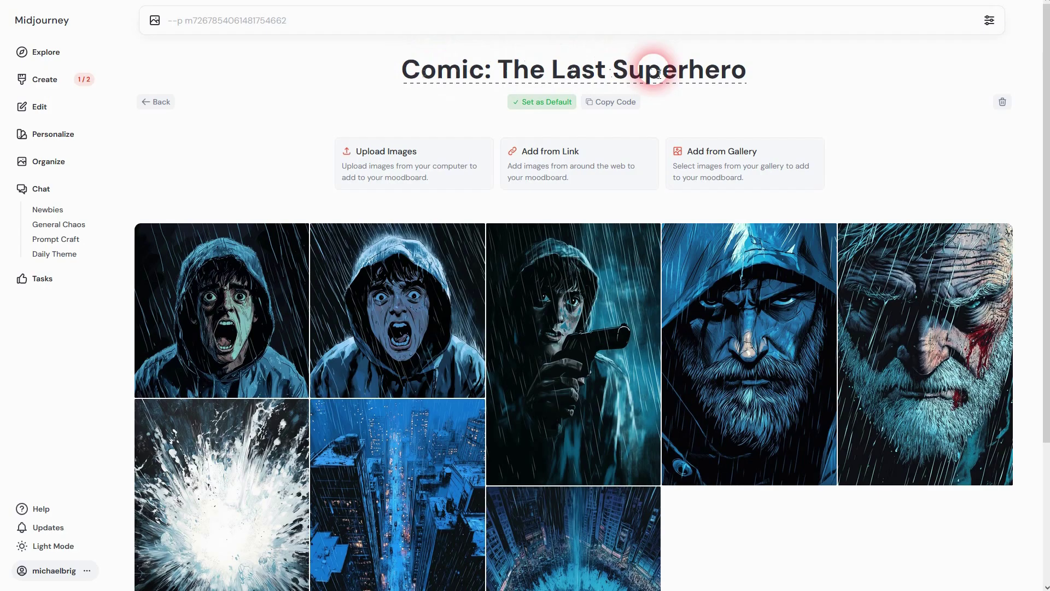
click(31, 79)
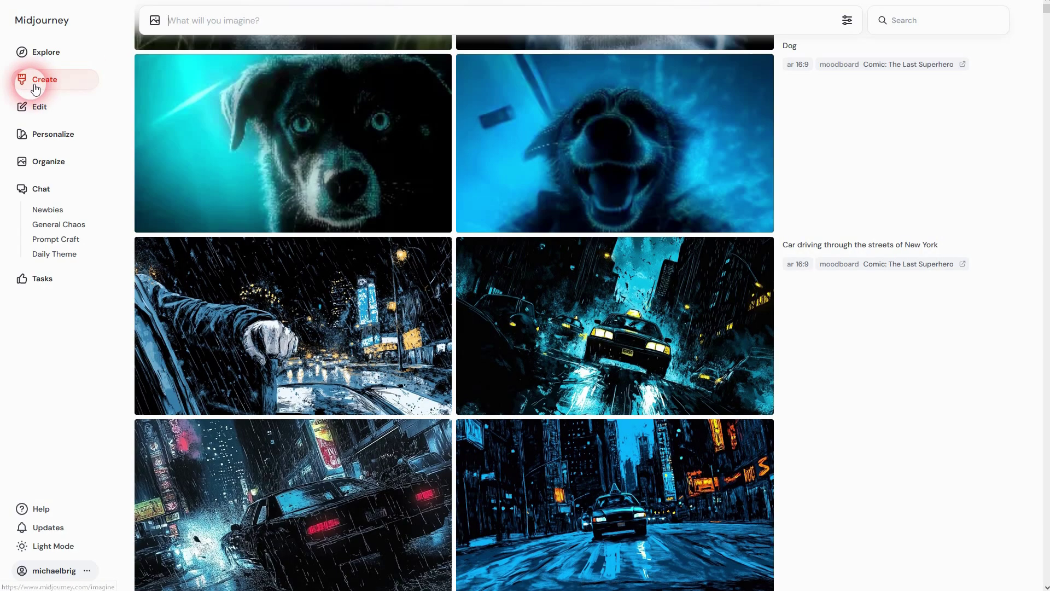
scroll(817, 191, up, 4)
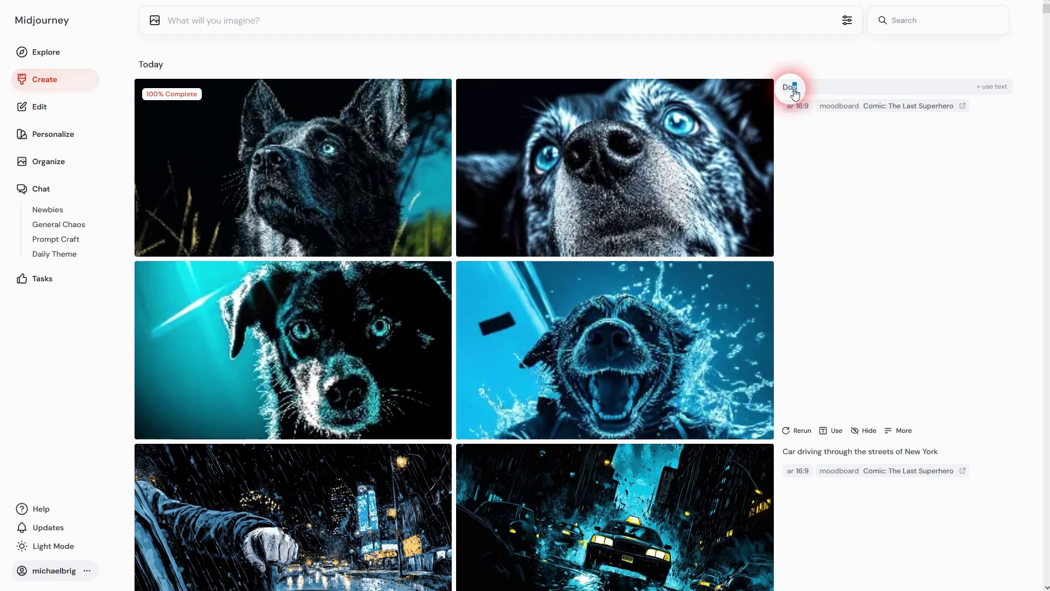
double_click(789, 88)
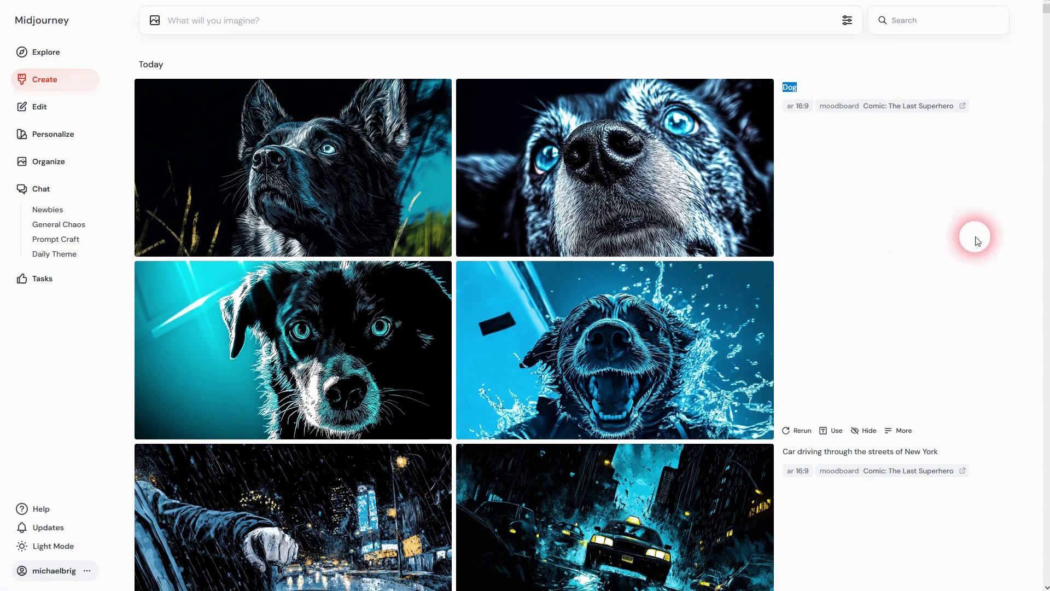
scroll(948, 237, down, 5)
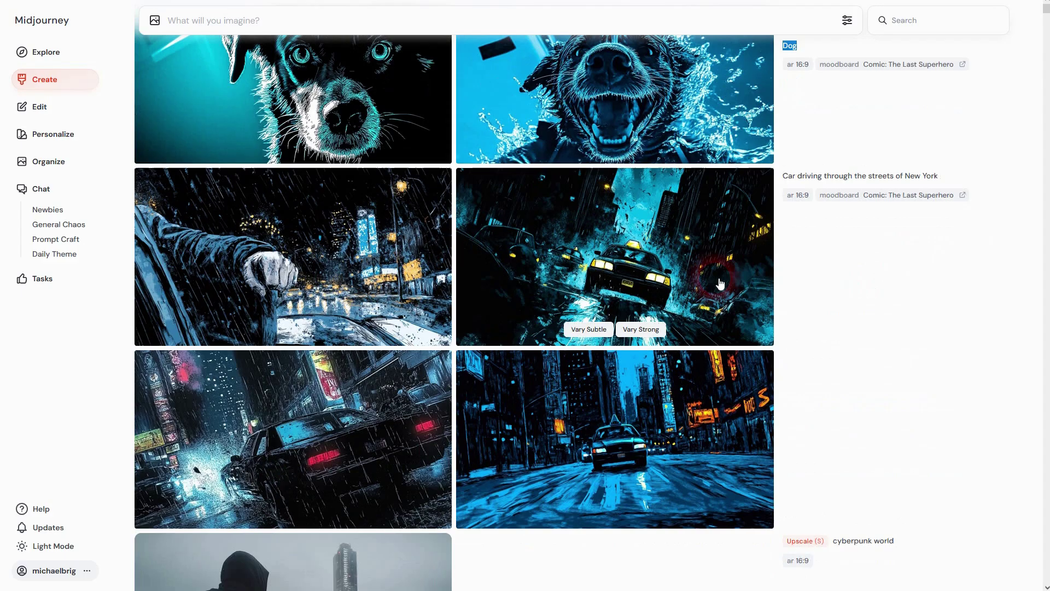
scroll(716, 285, up, 5)
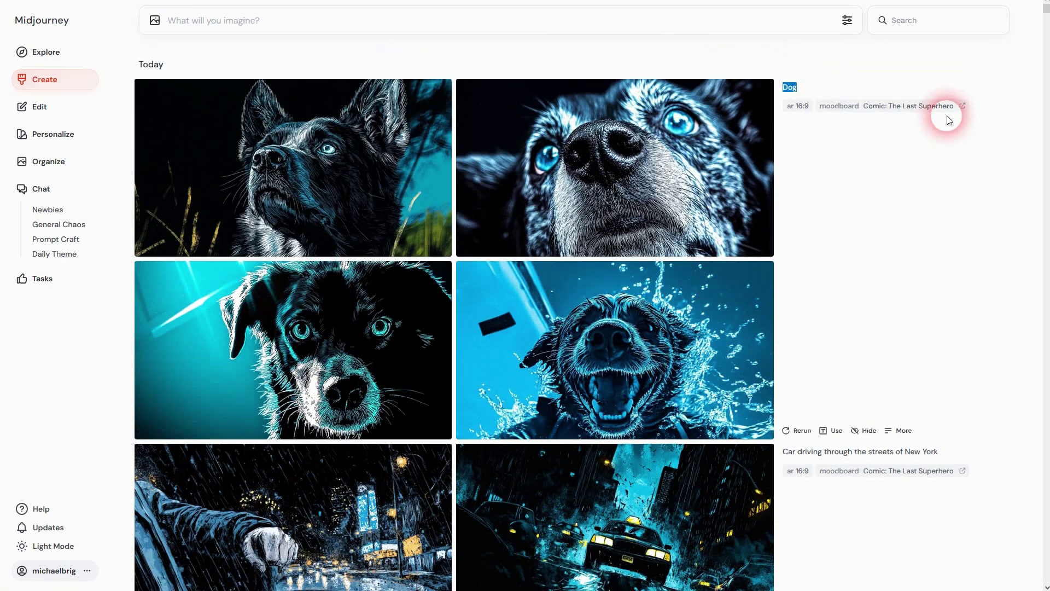
Deselect the Comic moodboard and select only Your Global Profile on the Personalize page.
click(60, 134)
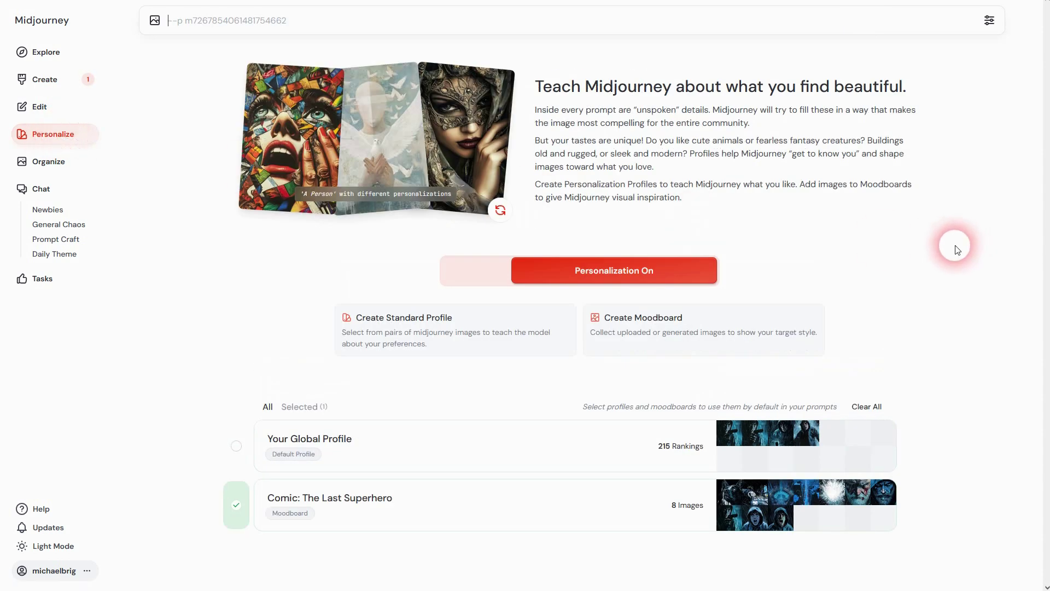
click(485, 272)
click(553, 282)
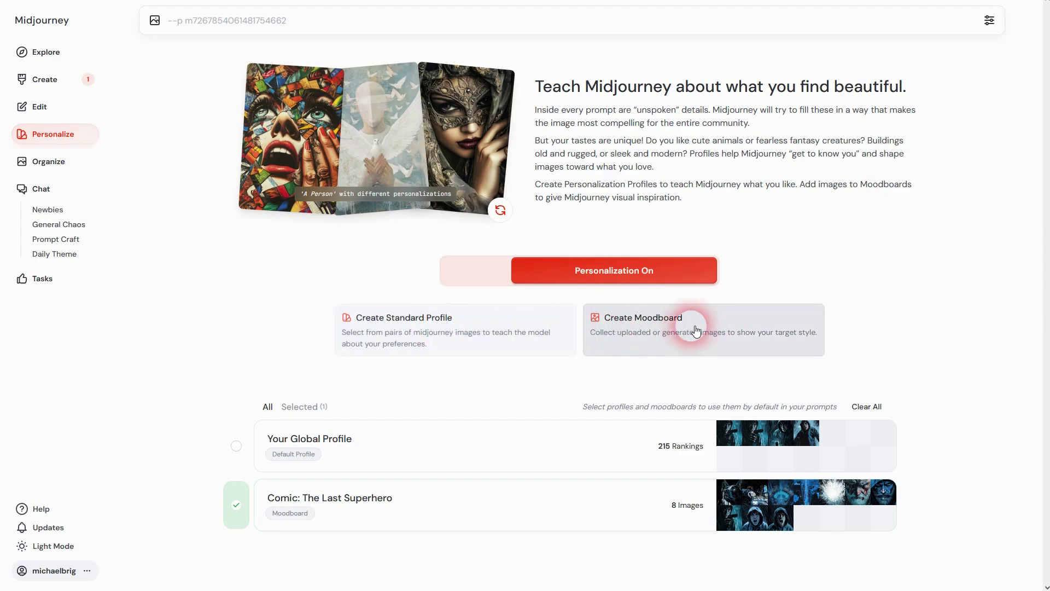
click(236, 445)
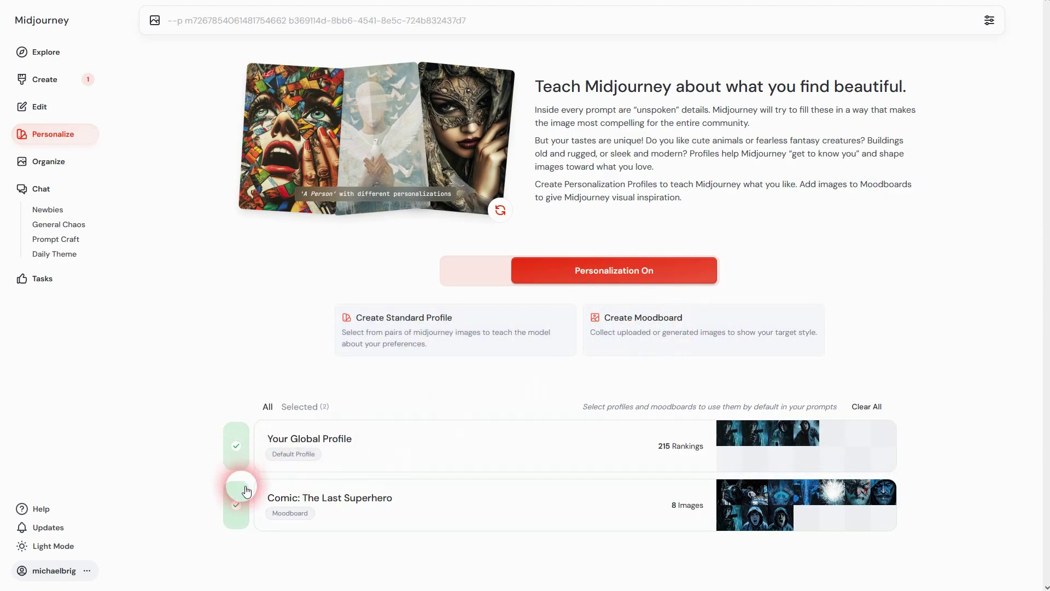
click(234, 445)
click(235, 503)
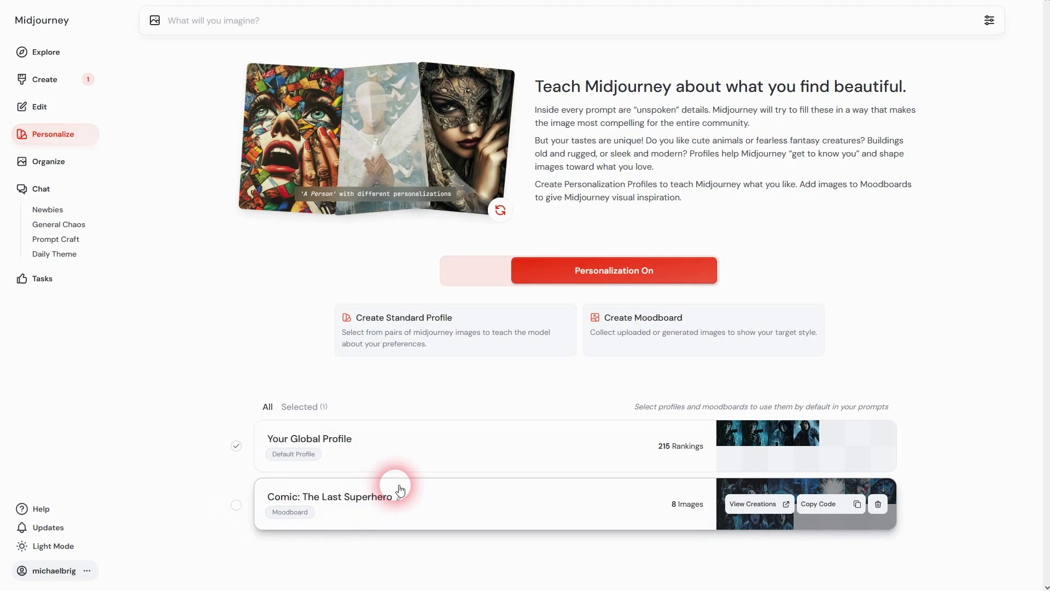
click(453, 446)
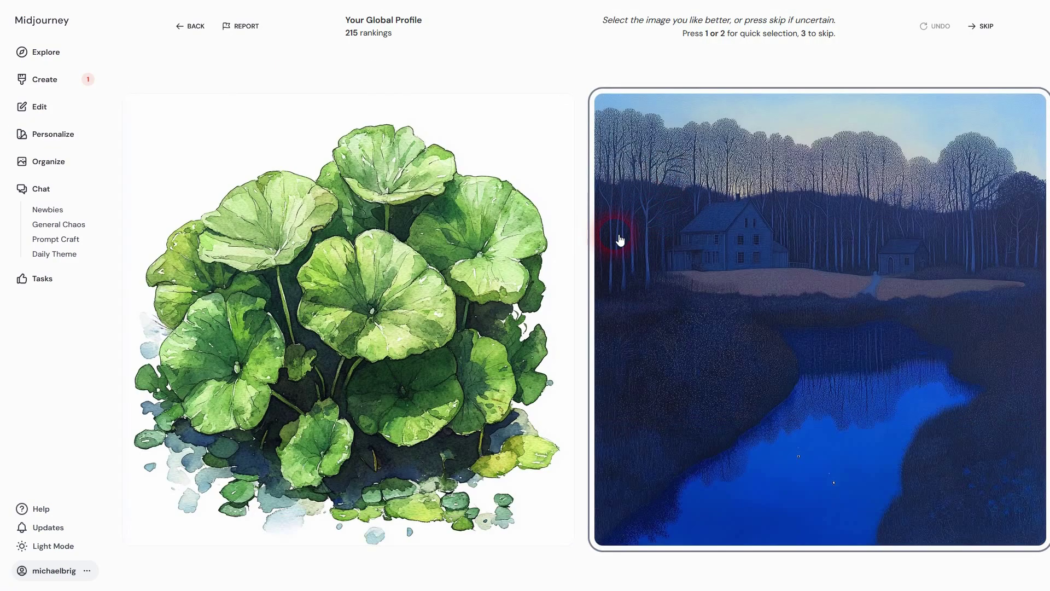
Return to the overview and cancel a rename of the Comic moodboard.
click(192, 27)
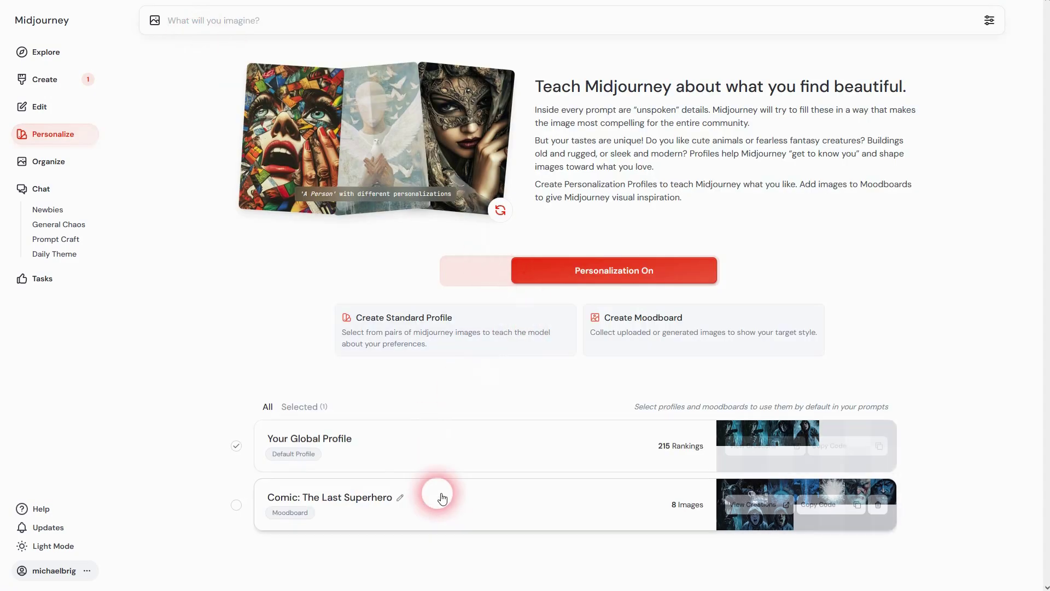
click(400, 496)
click(611, 323)
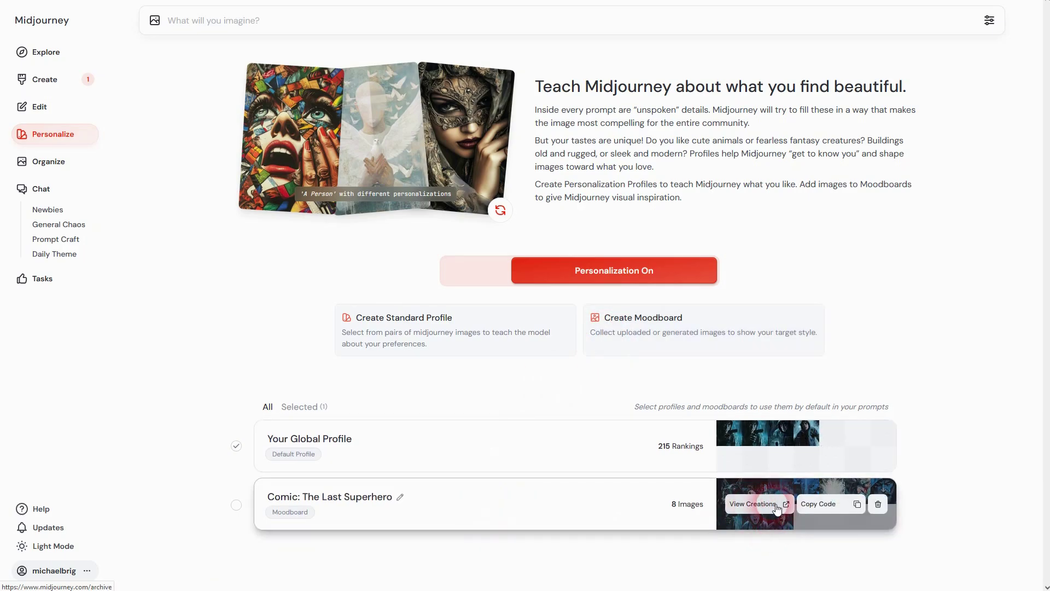
View images made with the Comic moodboard, then copy its code into the prompt.
click(777, 508)
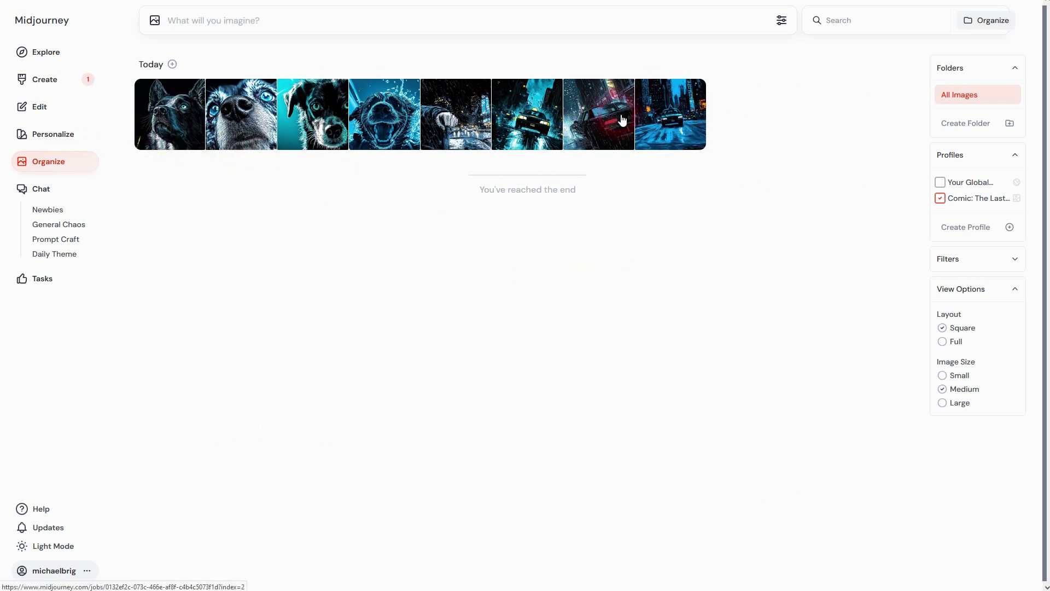
click(70, 134)
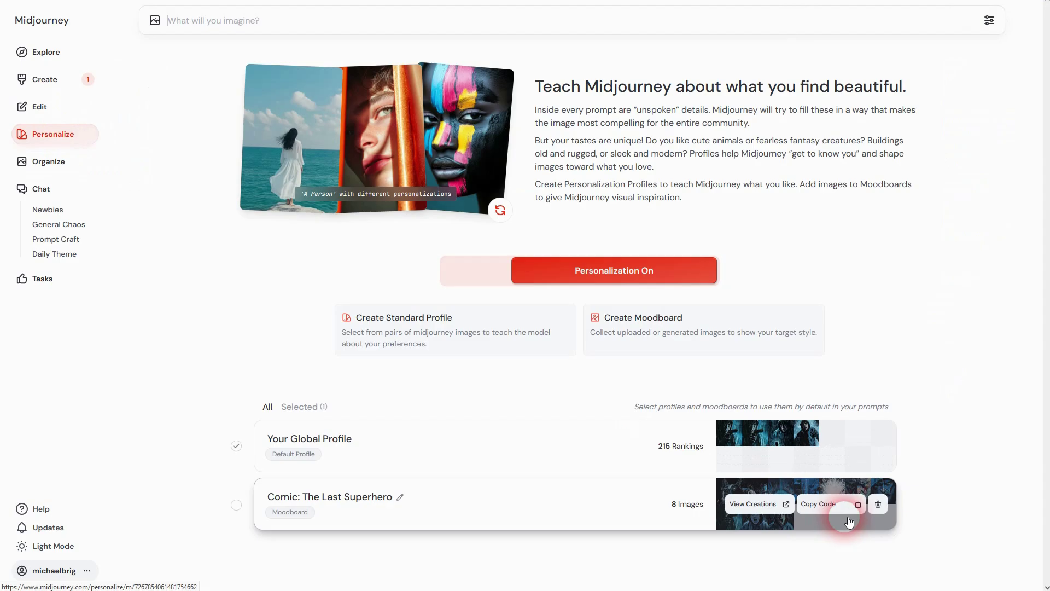
click(848, 516)
Select the pasted --p moodboard code in the prompt and delete it.
click(313, 27)
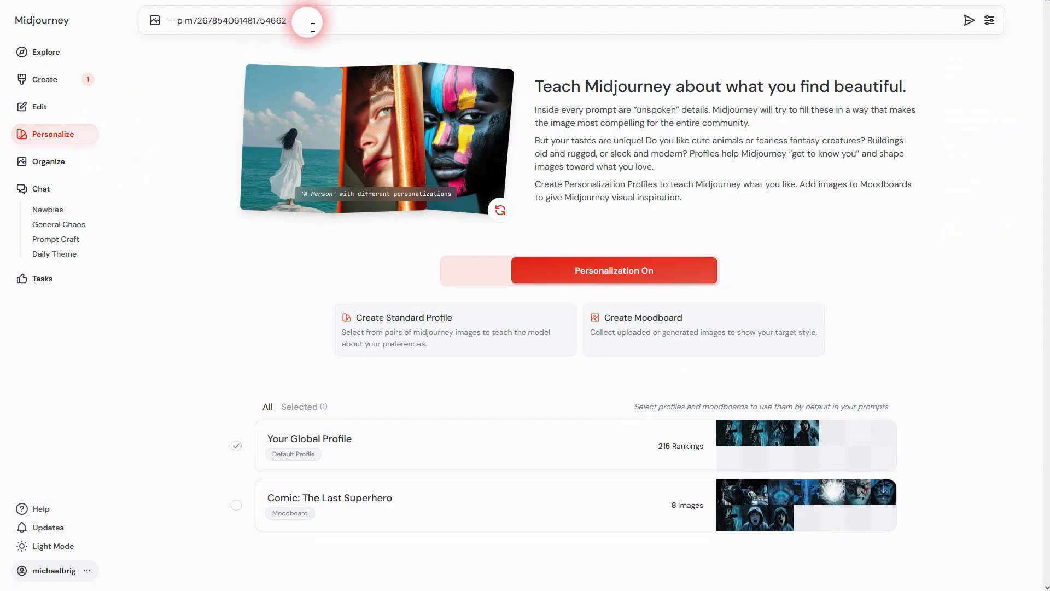
drag(313, 27, 192, 33)
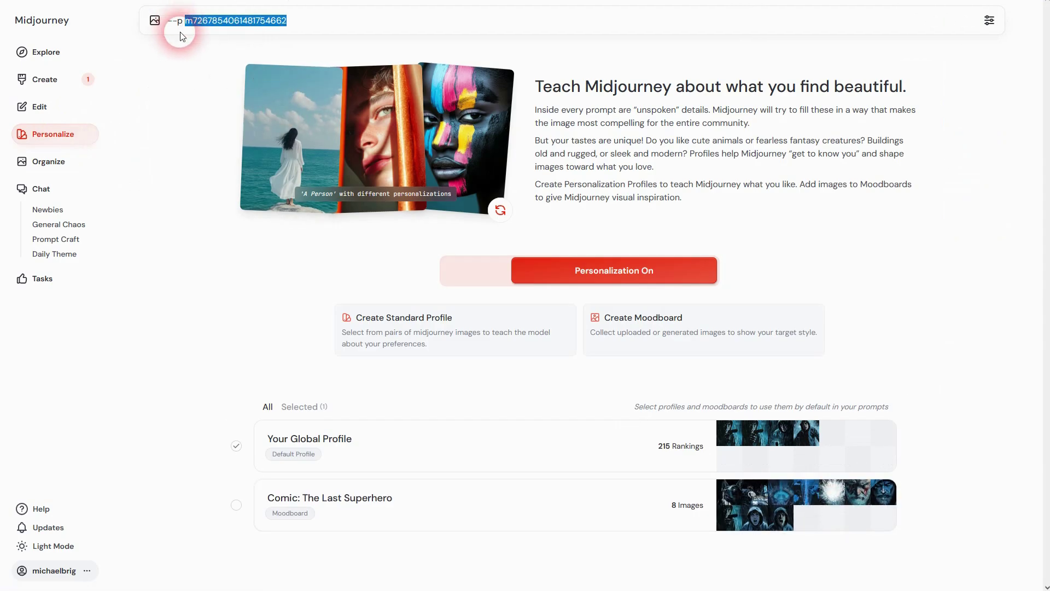
drag(356, 21, 165, 25)
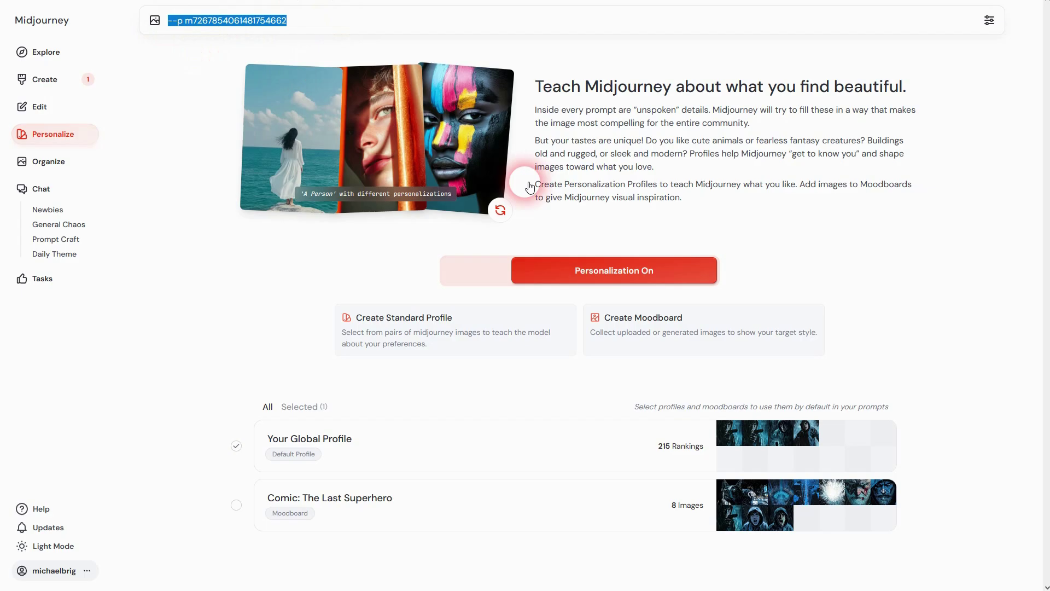
key(BackSpace)
mouse_move(870, 502)
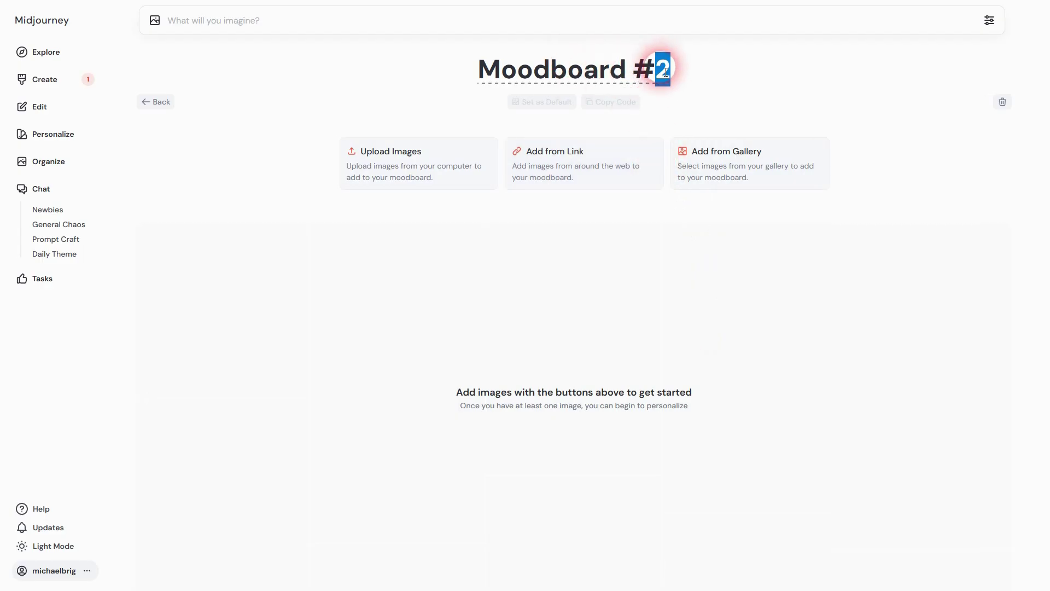
Keep the title 'Moodboard #2' and browse past gallery images to add.
drag(476, 70, 711, 79)
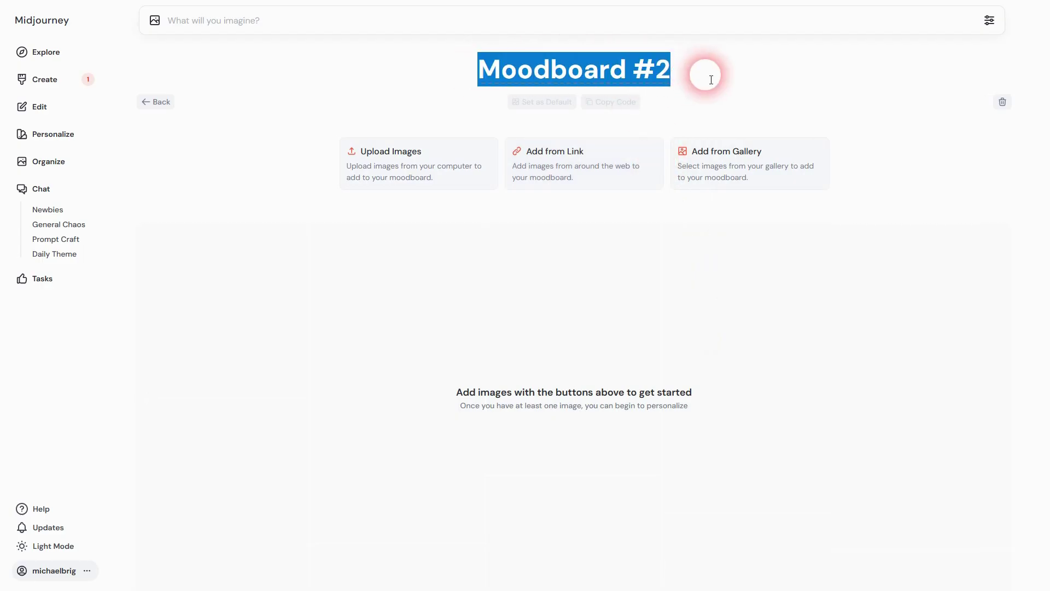
click(712, 82)
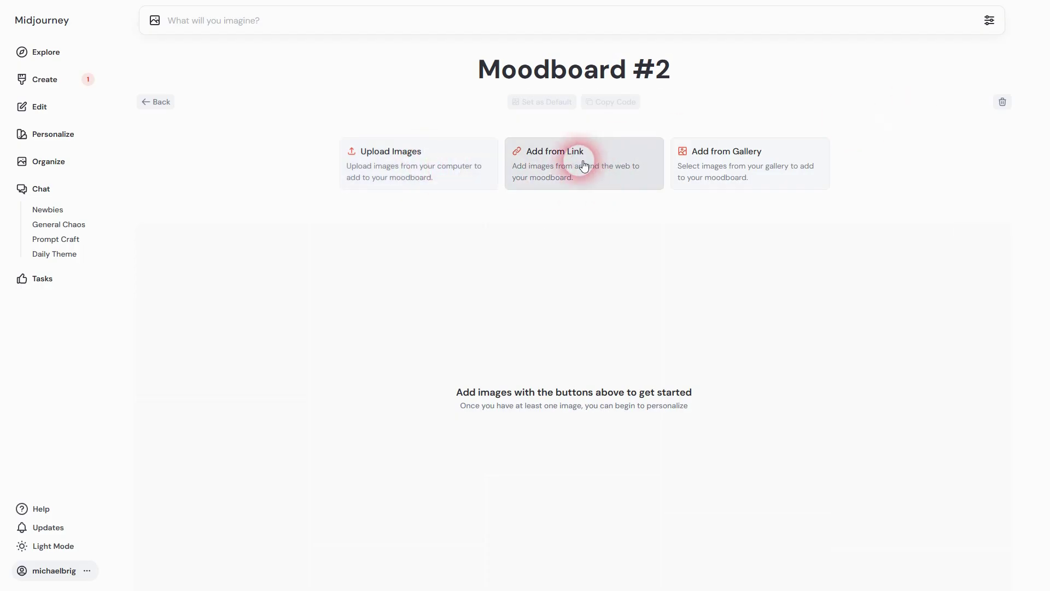
click(750, 167)
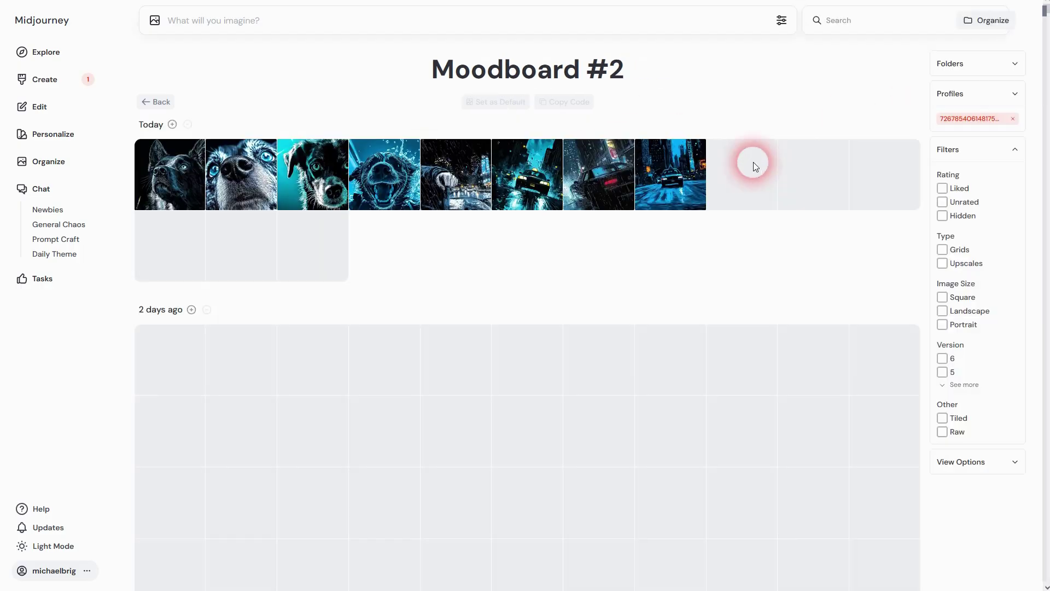
scroll(624, 253, down, 20)
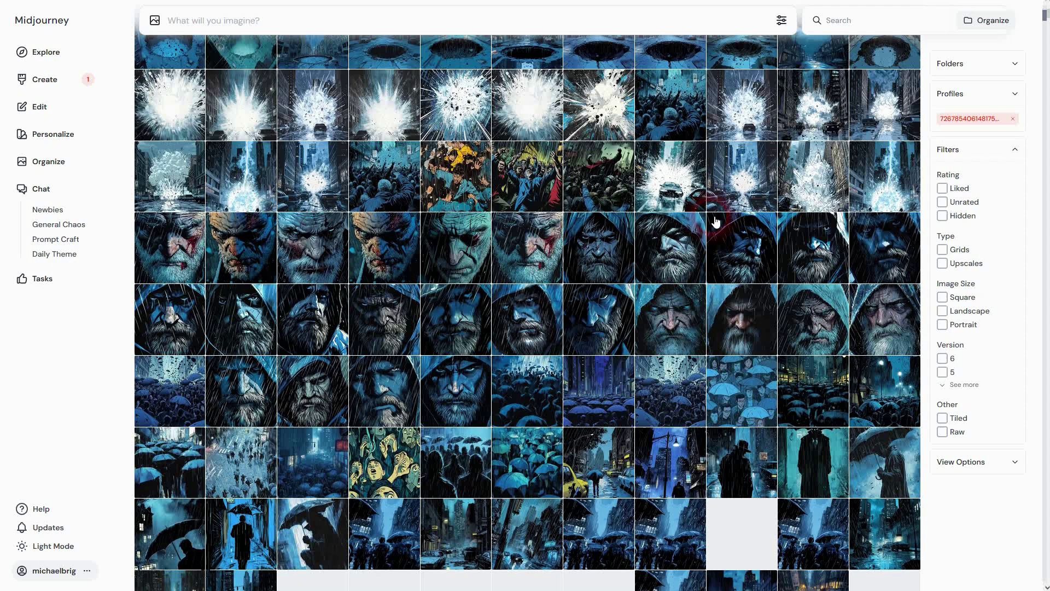
scroll(650, 253, down, 8)
scroll(682, 244, down, 15)
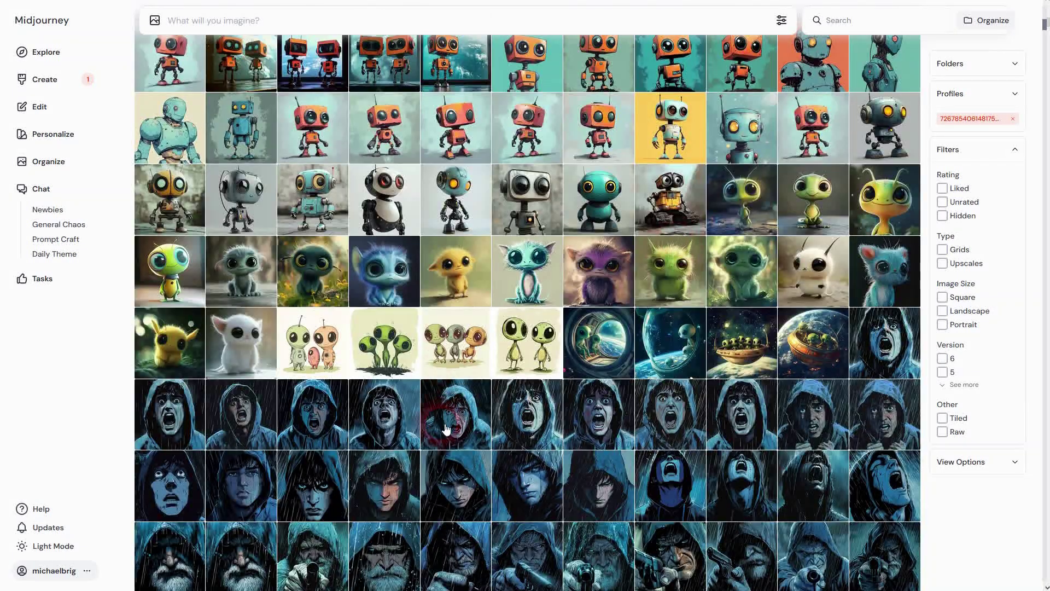
scroll(448, 422, up, 1)
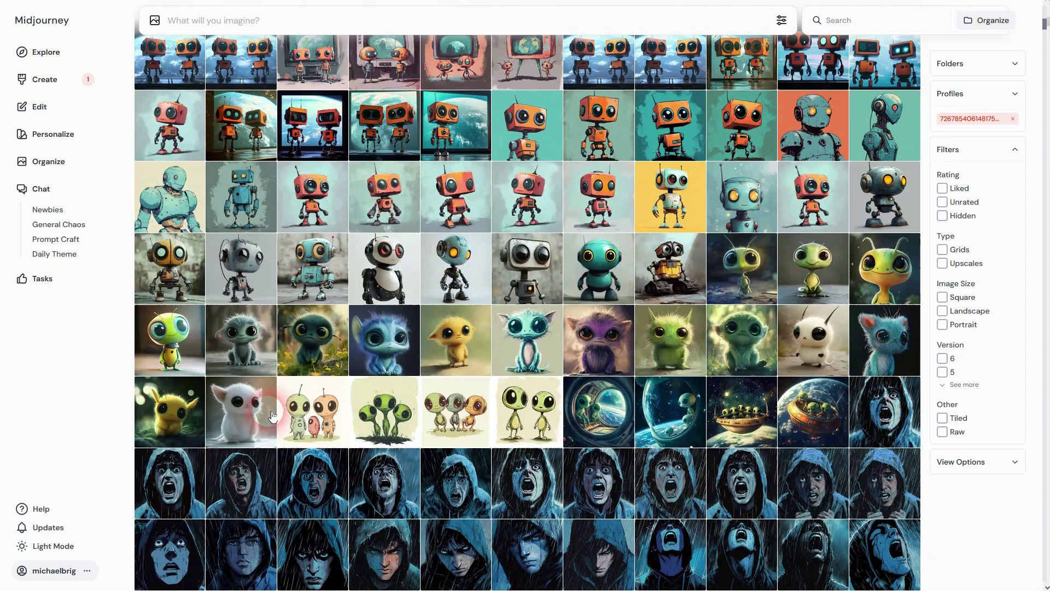
Add the yellow, grey, blue, green and fluffy blue creature images to Moodboard #2.
click(189, 412)
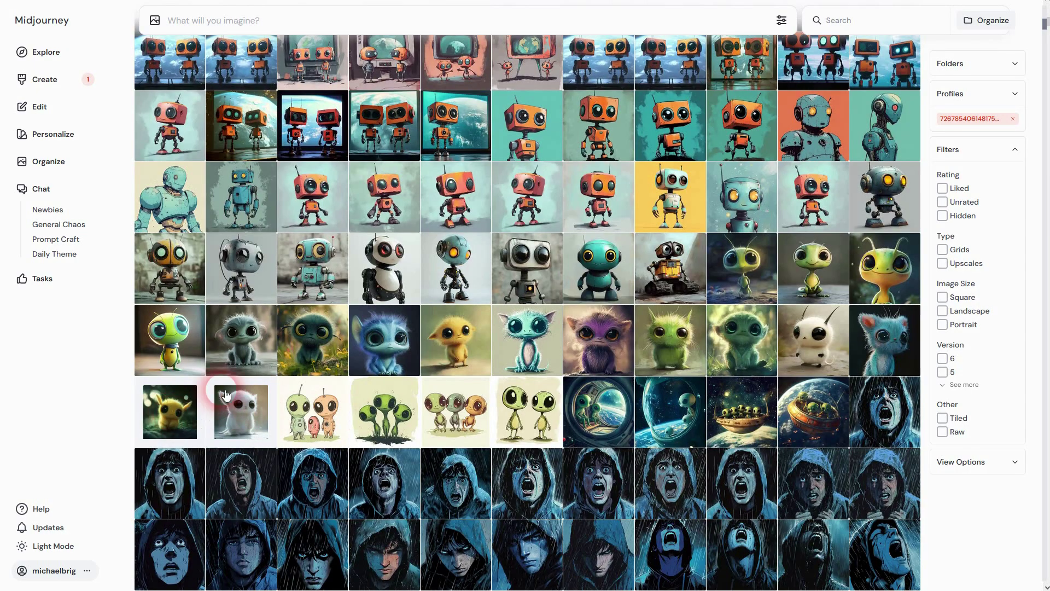
click(228, 355)
click(384, 340)
click(669, 343)
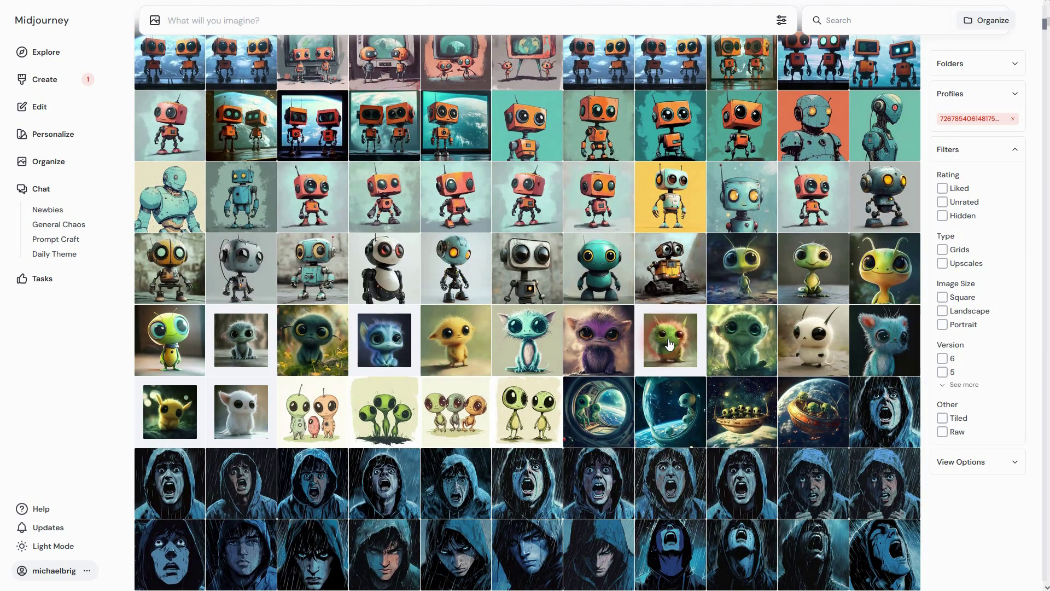
click(887, 344)
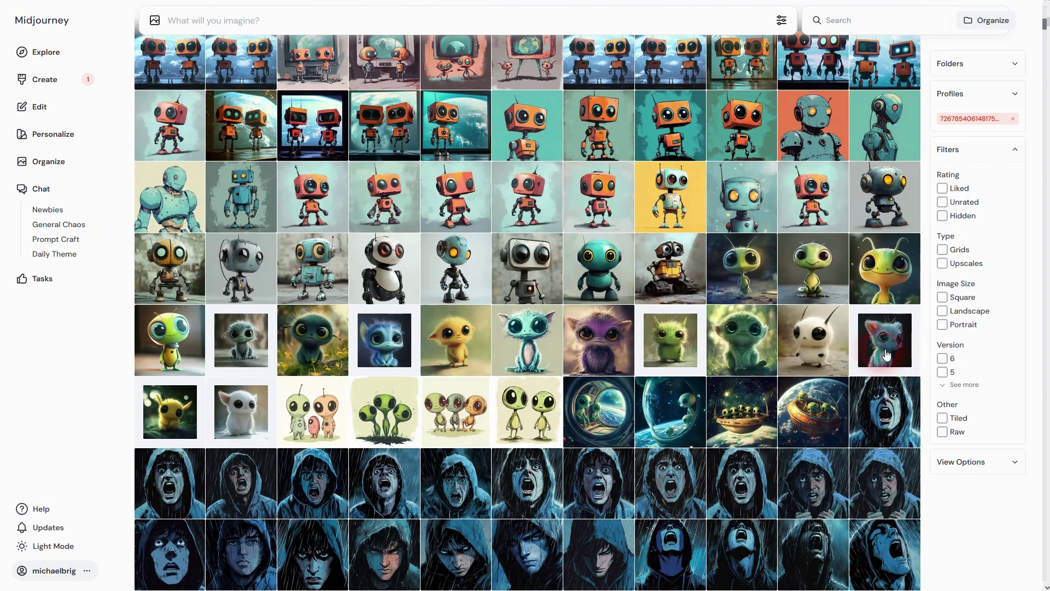
scroll(887, 354, up, 15)
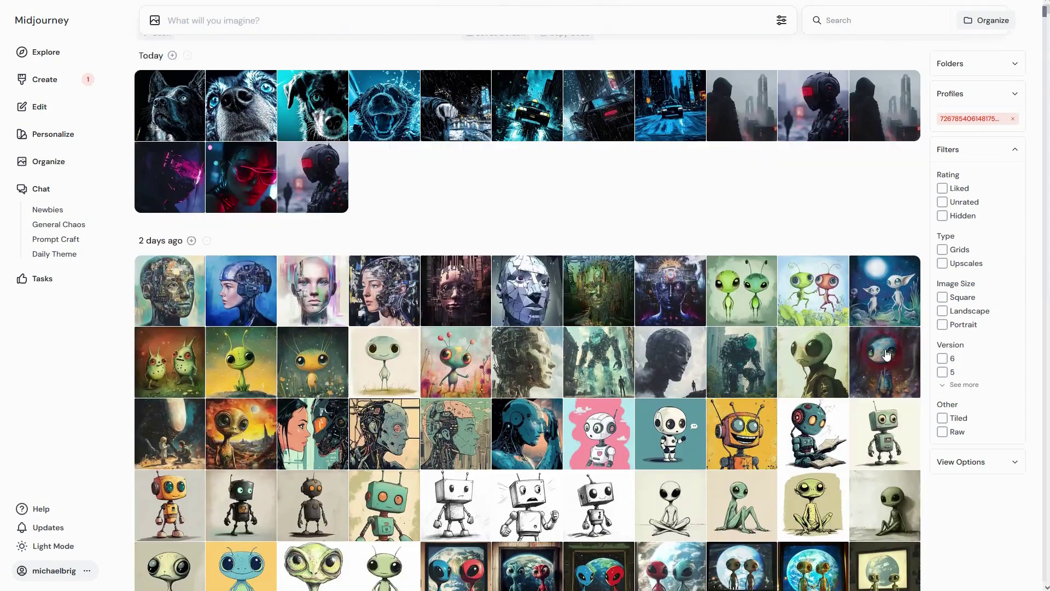
click(451, 120)
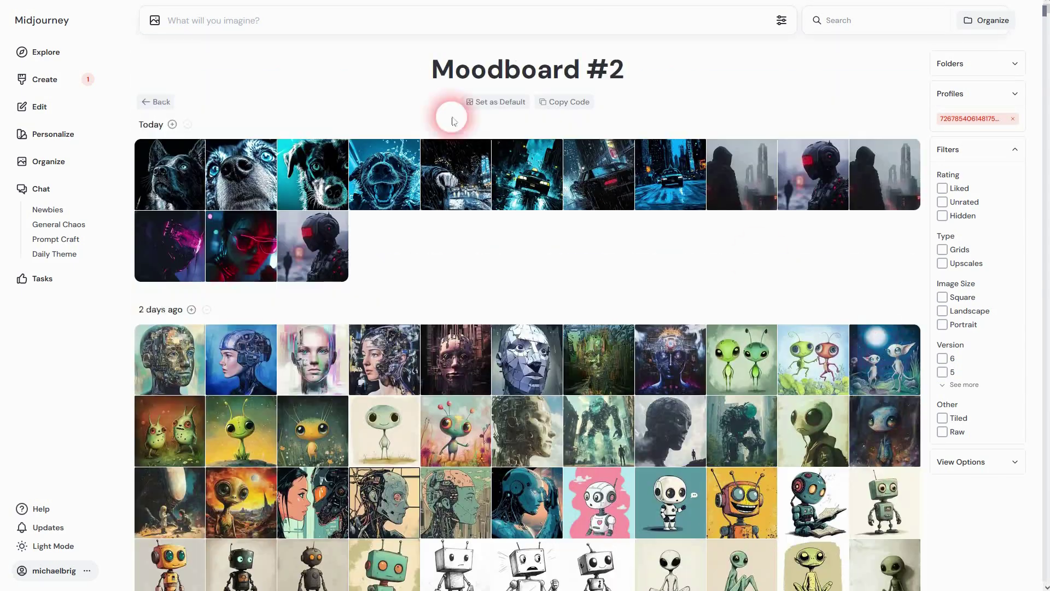
Return from the gallery to the Moodboard #2 page.
click(161, 102)
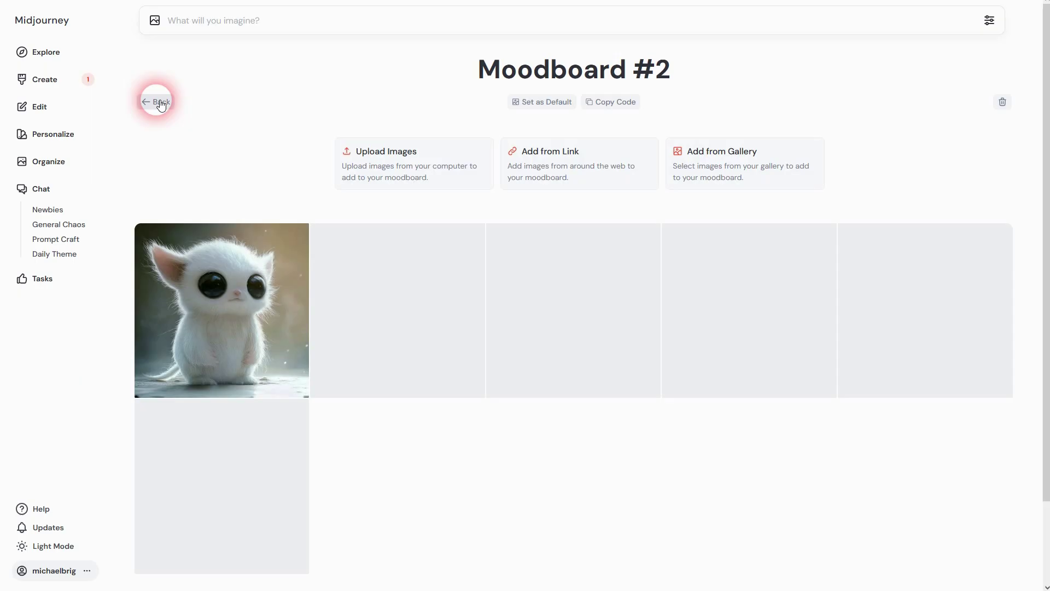
click(200, 212)
click(1013, 354)
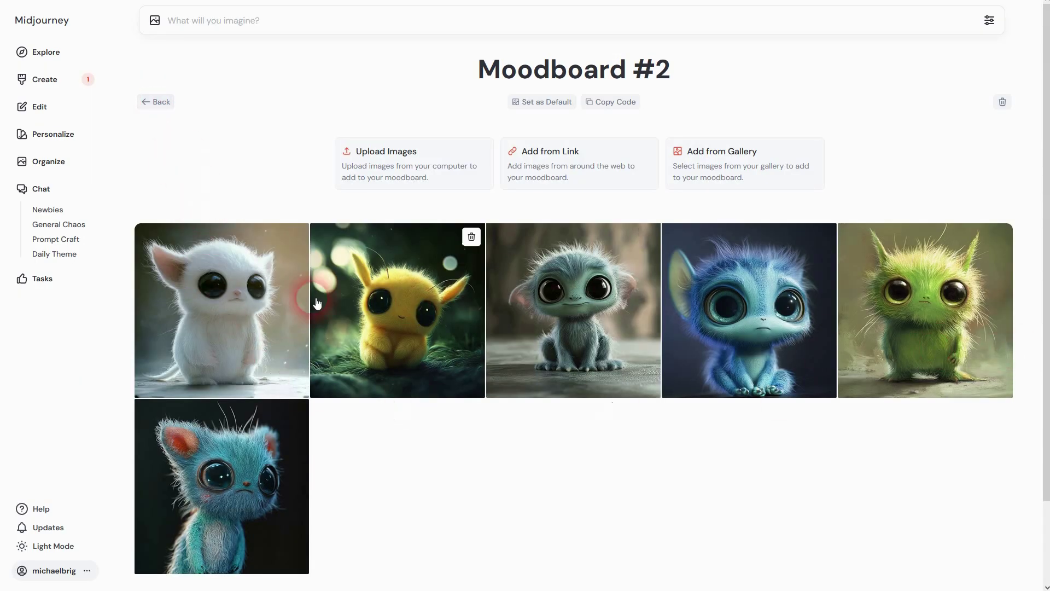
click(354, 457)
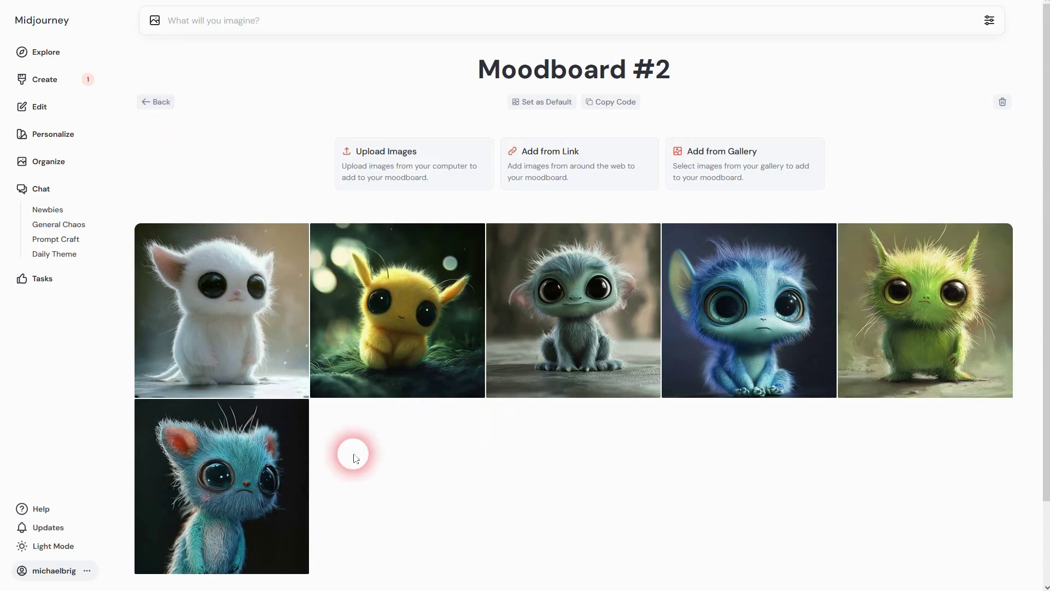
Rename Moodboard #2 to 'Tutorial Example'.
click(154, 102)
scroll(934, 289, down, 1)
mouse_move(417, 462)
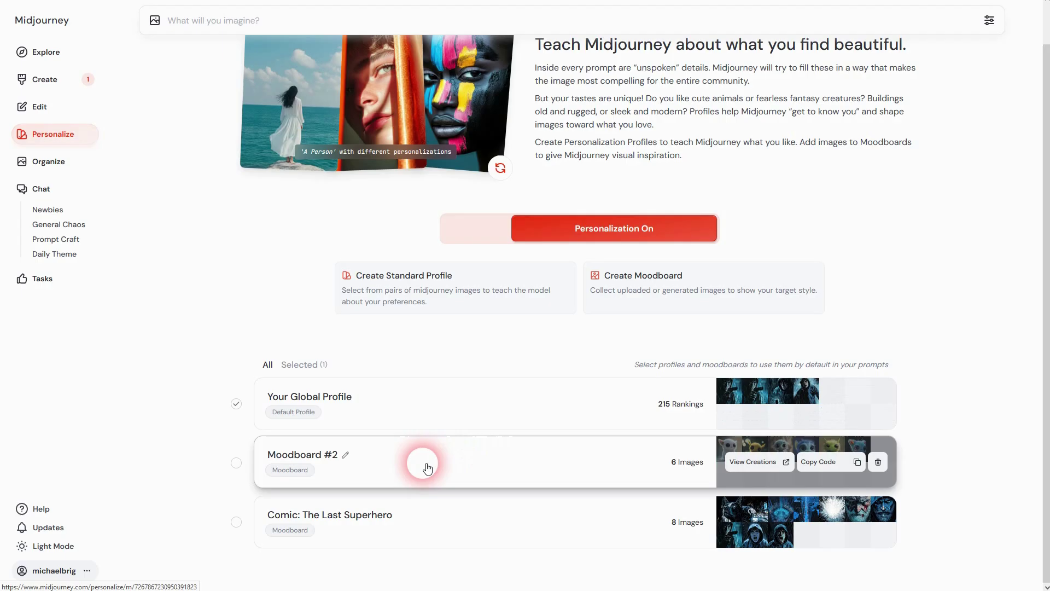
click(346, 455)
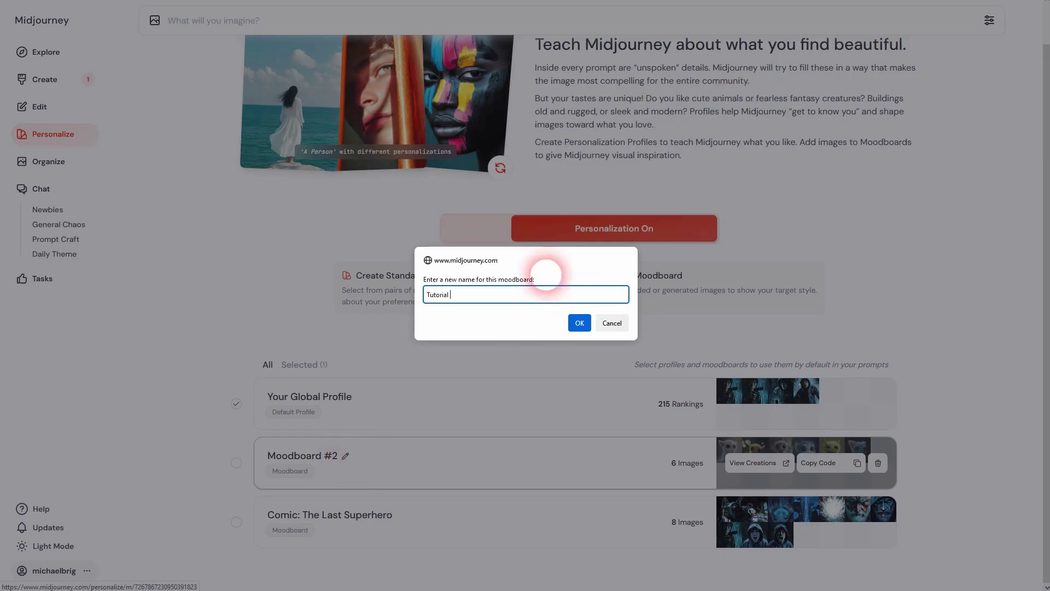
text(Tutorial Example)
key(Return)
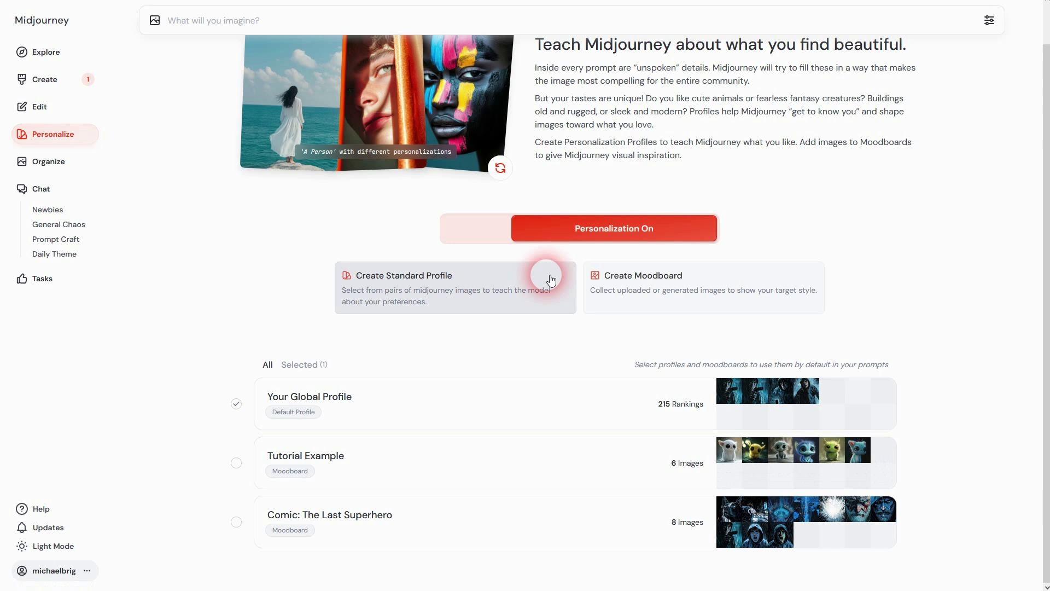
Open the Tutorial Example moodboard and start creating images with it.
click(383, 464)
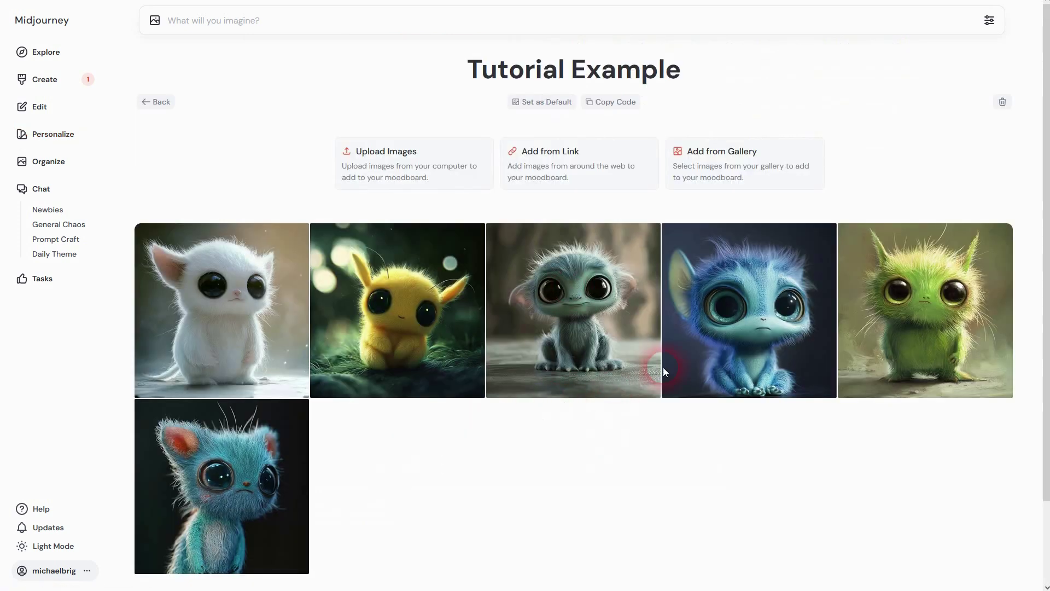
click(147, 101)
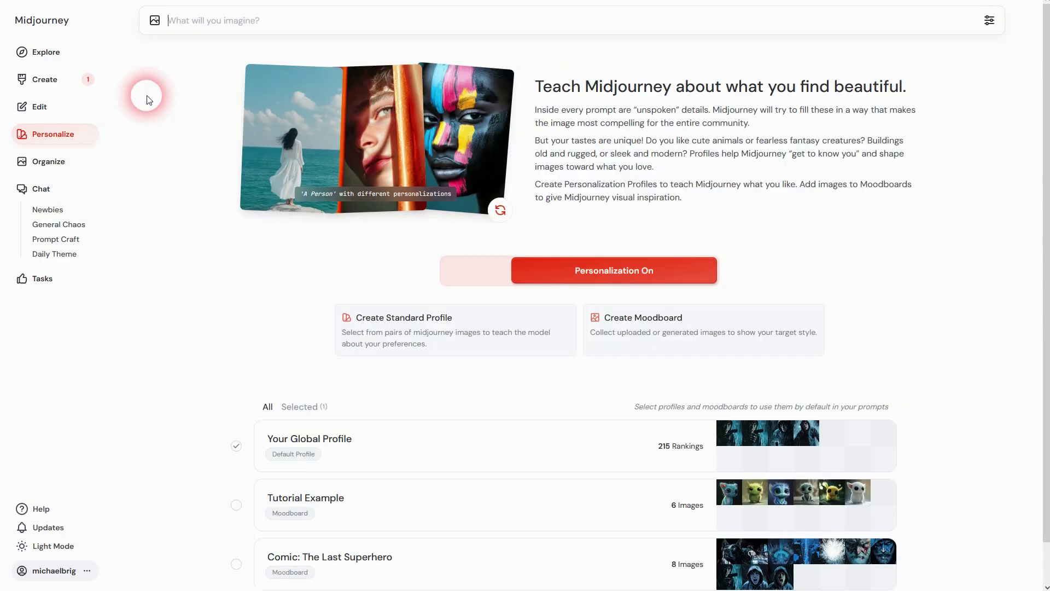
click(425, 491)
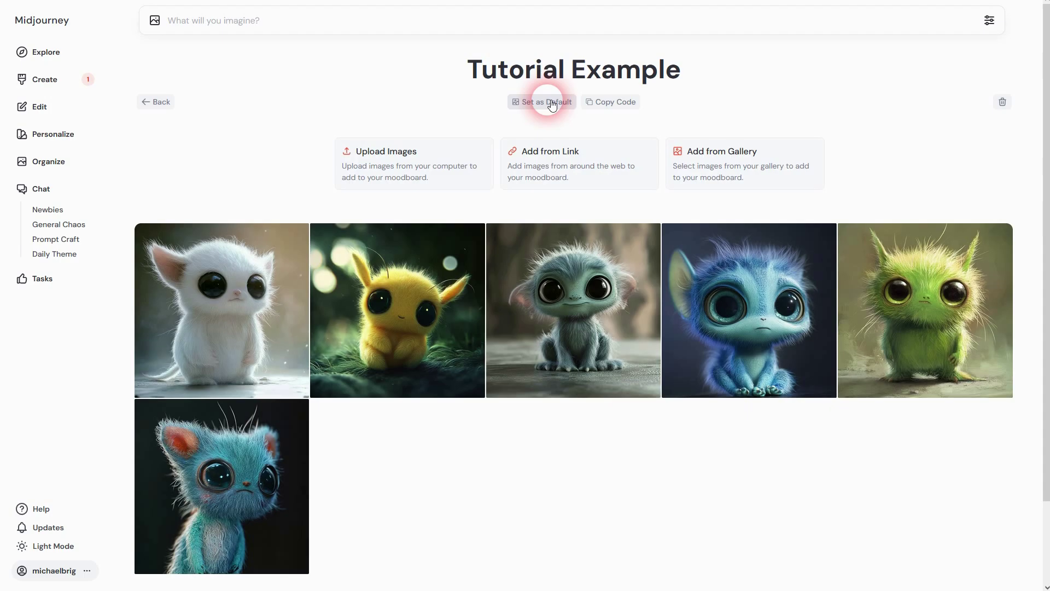
click(46, 78)
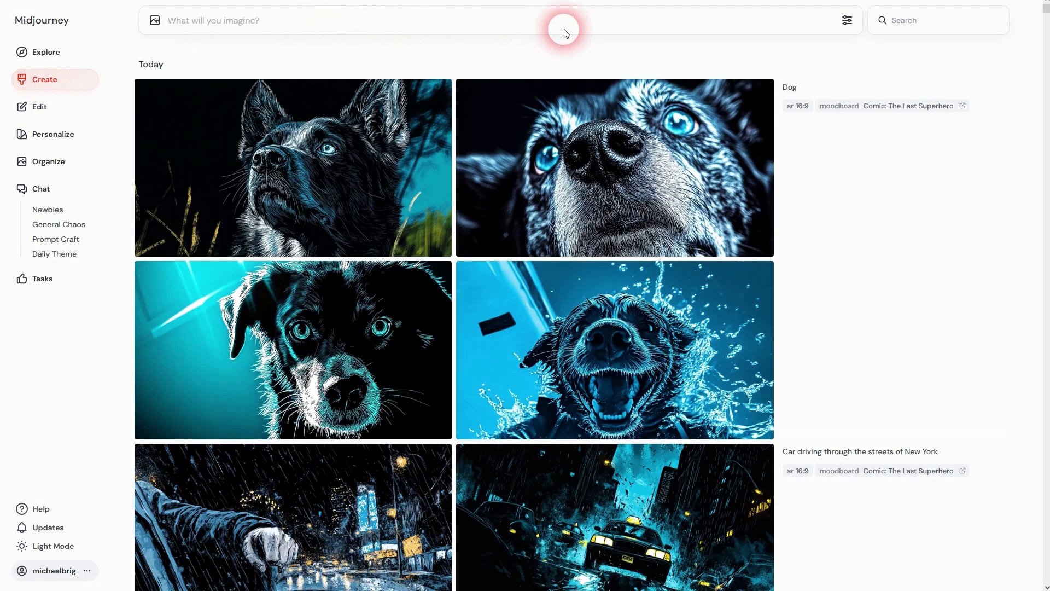
Set personalization to the Tutorial Example moodboard and submit the 'dog' prompt.
click(506, 30)
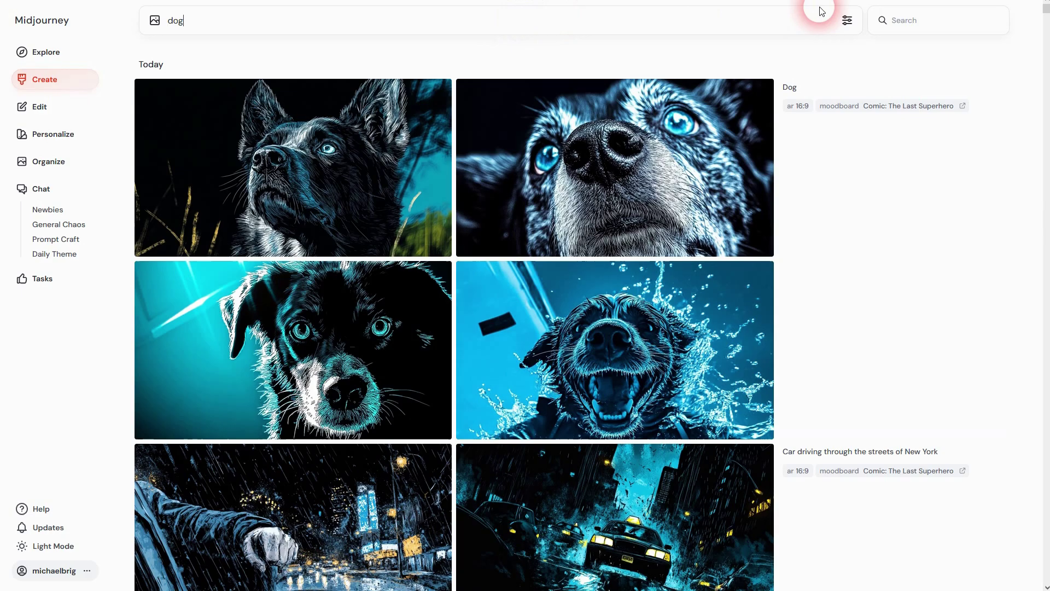
click(847, 20)
click(473, 283)
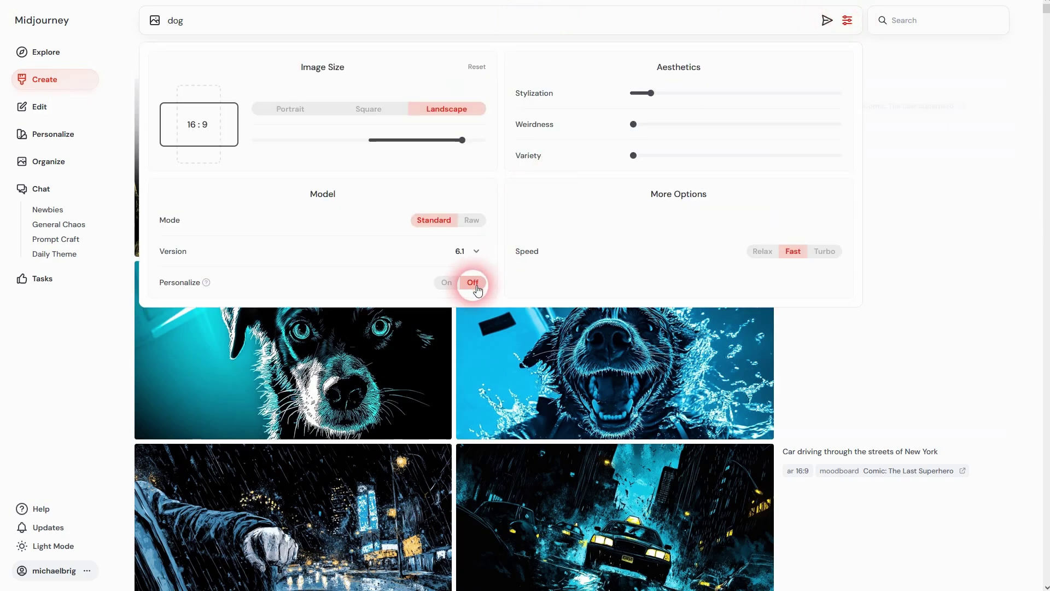
click(446, 282)
click(420, 282)
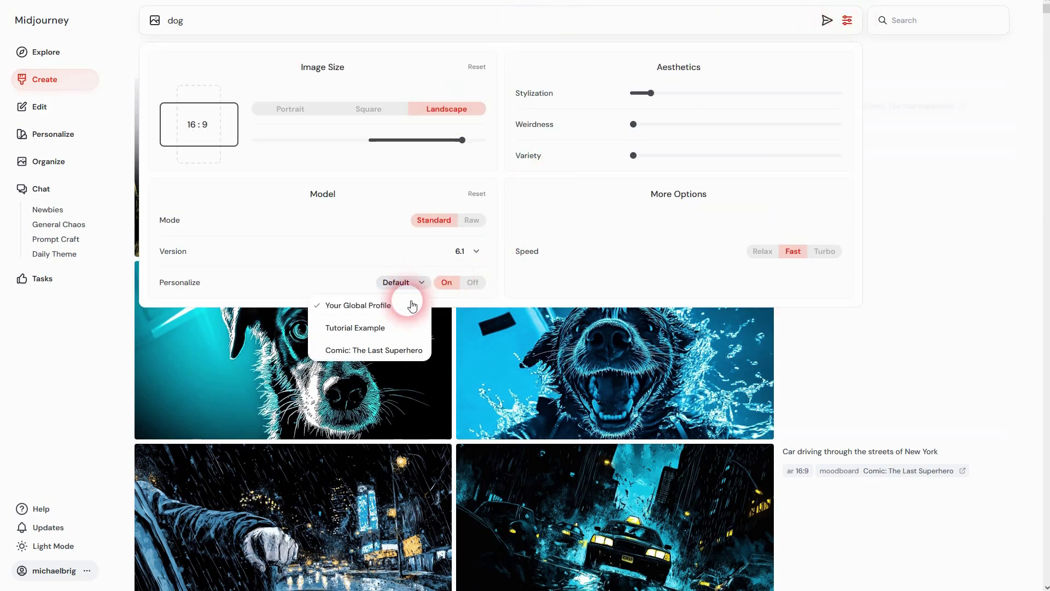
click(347, 330)
click(281, 35)
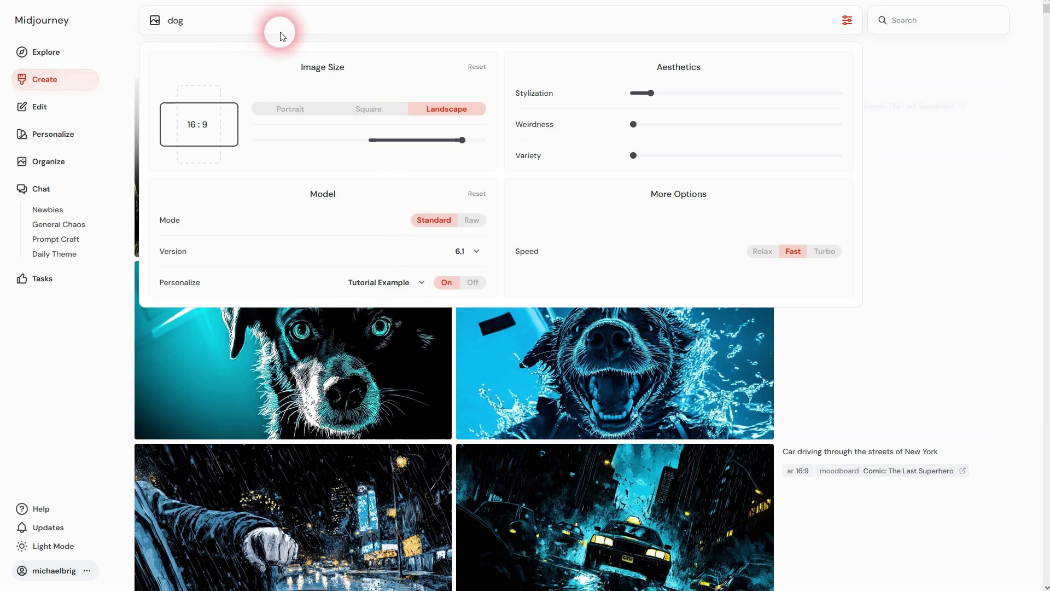
key(Return)
click(1019, 319)
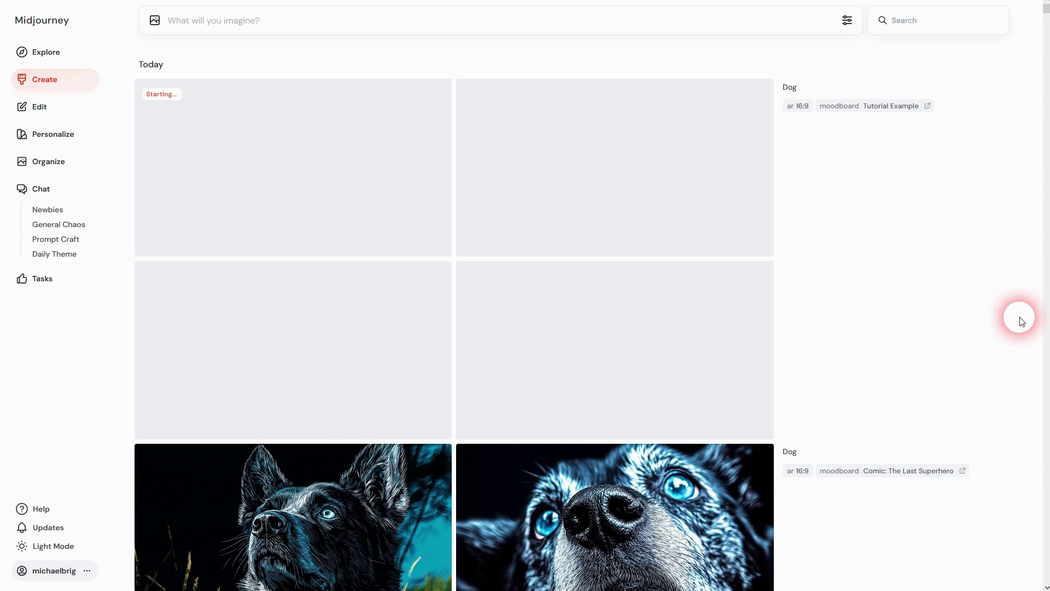
Open the Personalization docs page and highlight the Global Profile explanation.
click(818, 122)
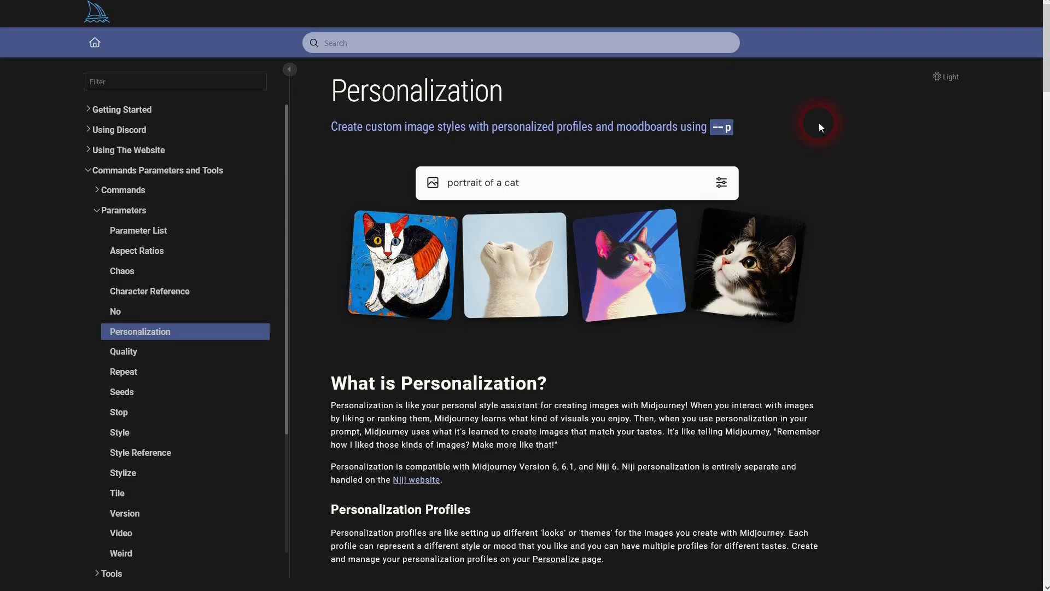
drag(367, 92, 502, 92)
click(914, 345)
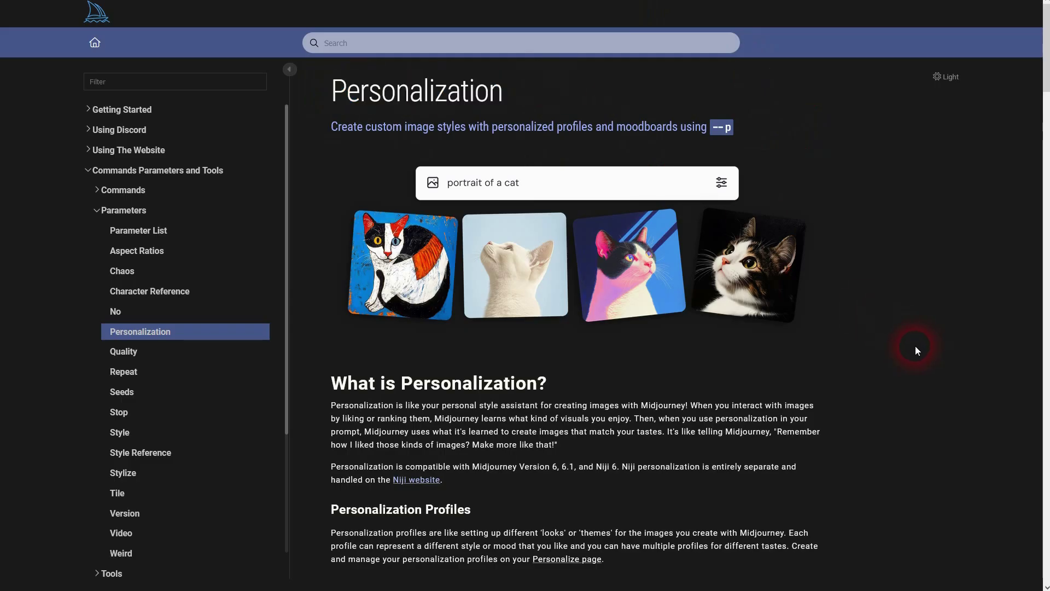
scroll(914, 345, down, 5)
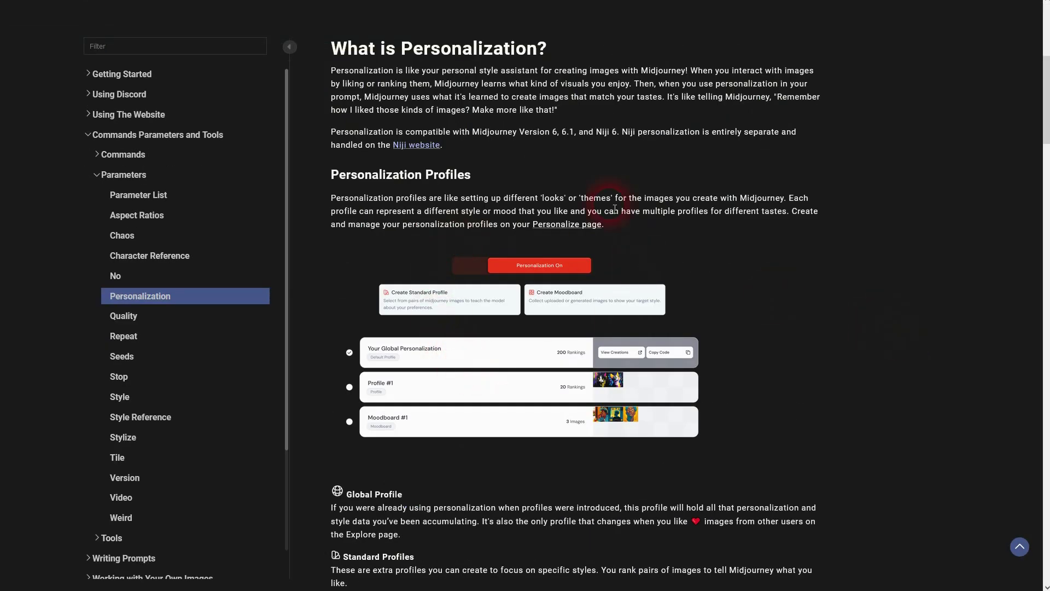
scroll(508, 246, down, 3)
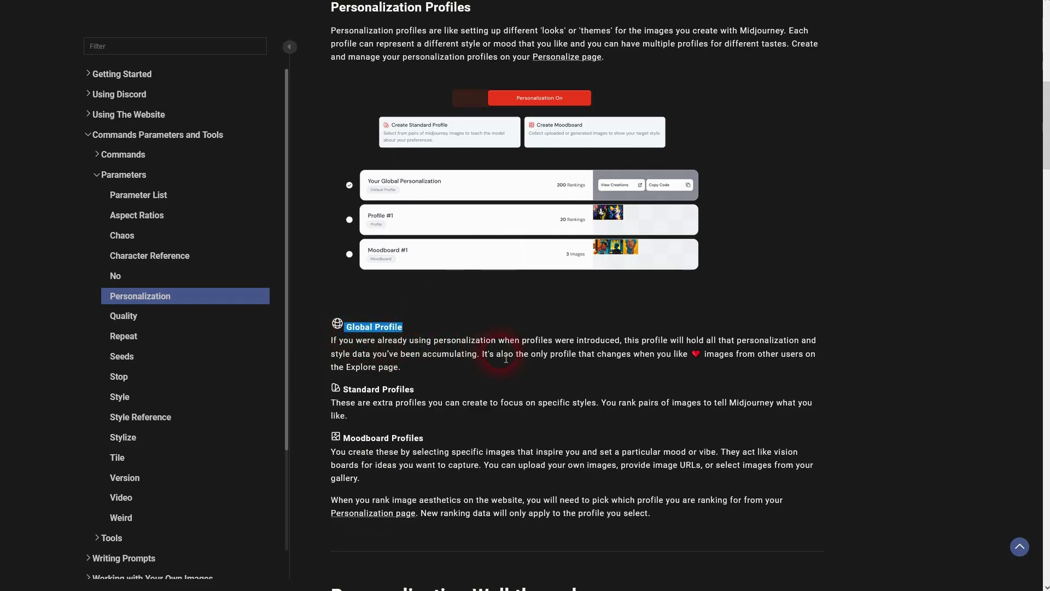
drag(510, 360, 658, 366)
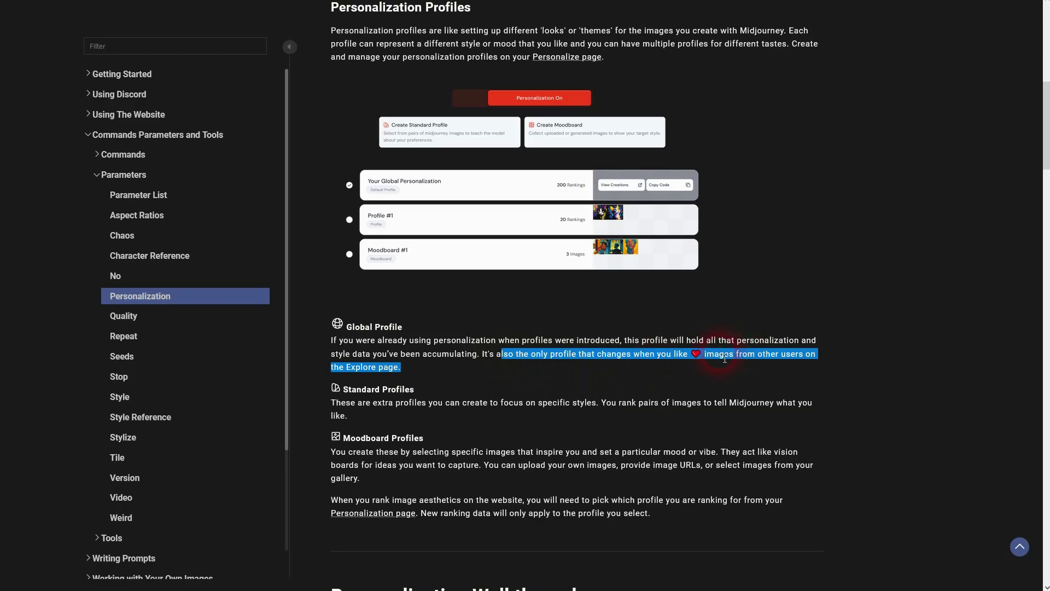
Highlight the Moodboard Profiles paragraphs and scroll down to Using Personalization.
scroll(725, 358, down, 1)
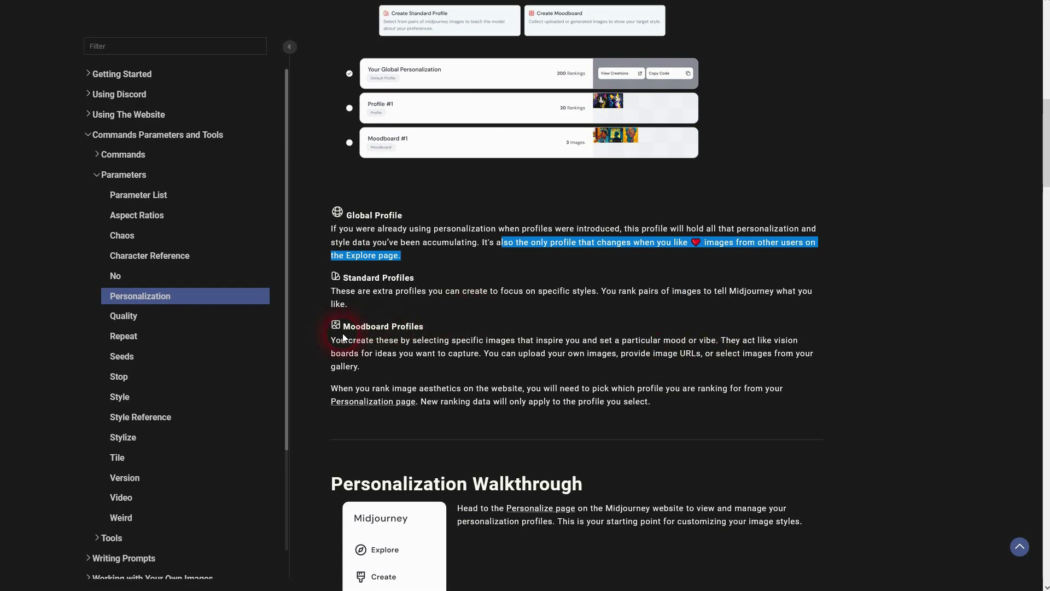
drag(330, 343, 685, 411)
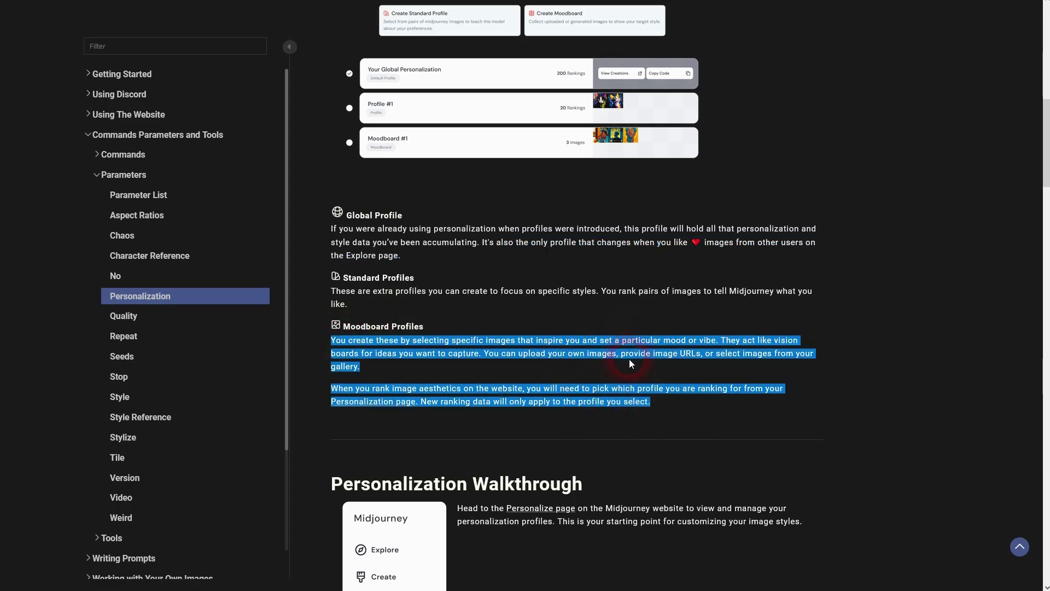
scroll(628, 359, down, 5)
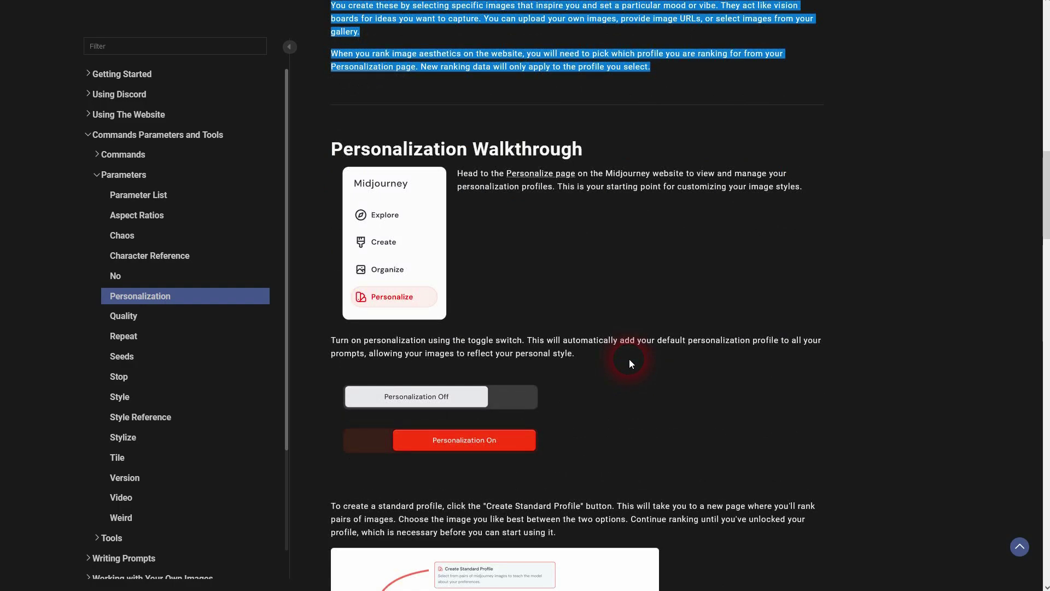
scroll(629, 359, down, 10)
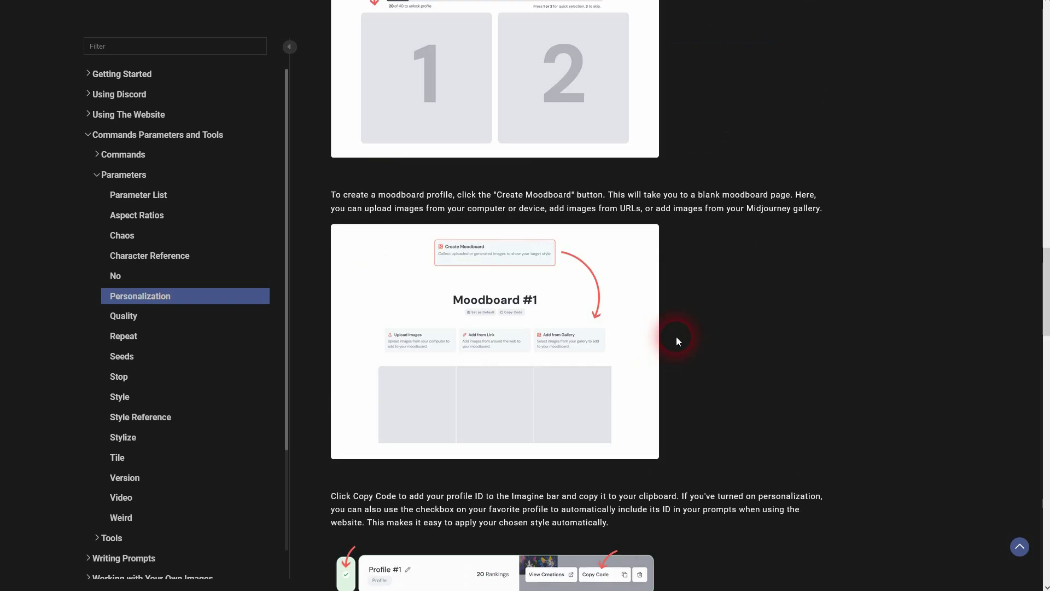
scroll(726, 310, down, 2)
scroll(724, 301, up, 2)
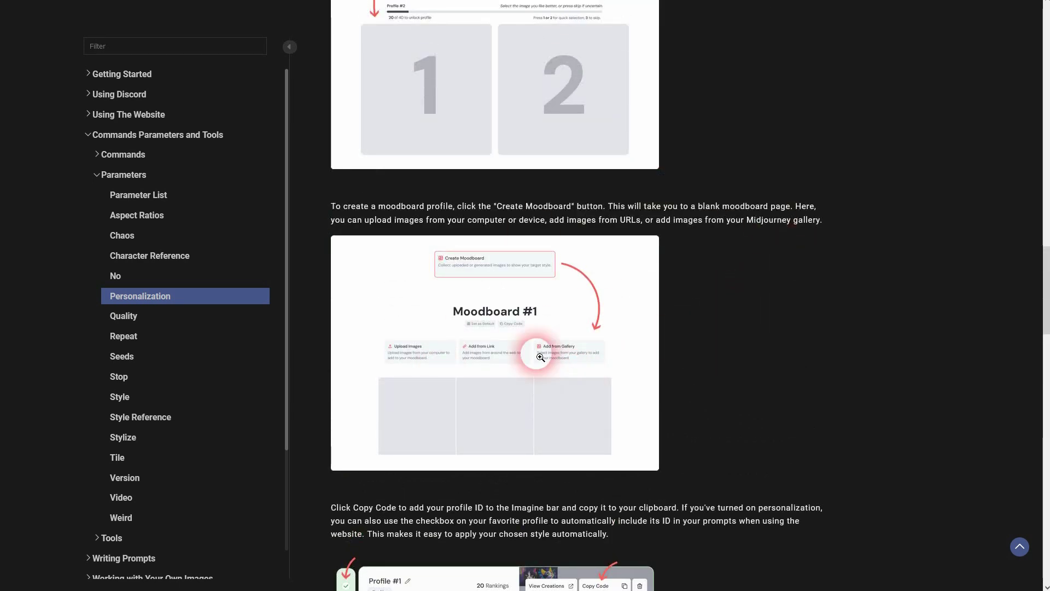
scroll(721, 357, down, 5)
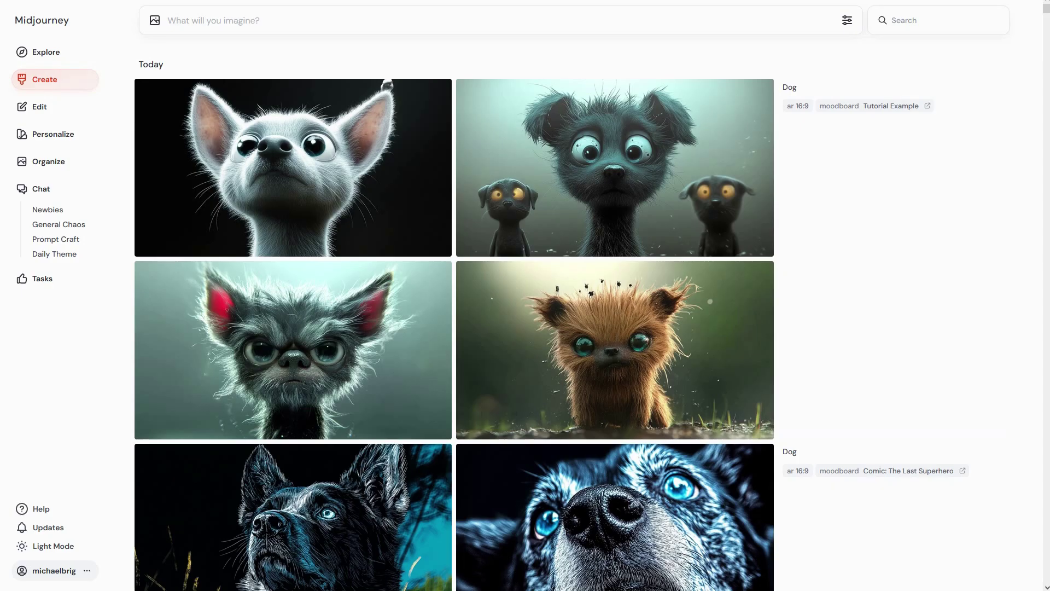
Look over the four new Tutorial Example dog images and their moodboard label.
mouse_move(345, 175)
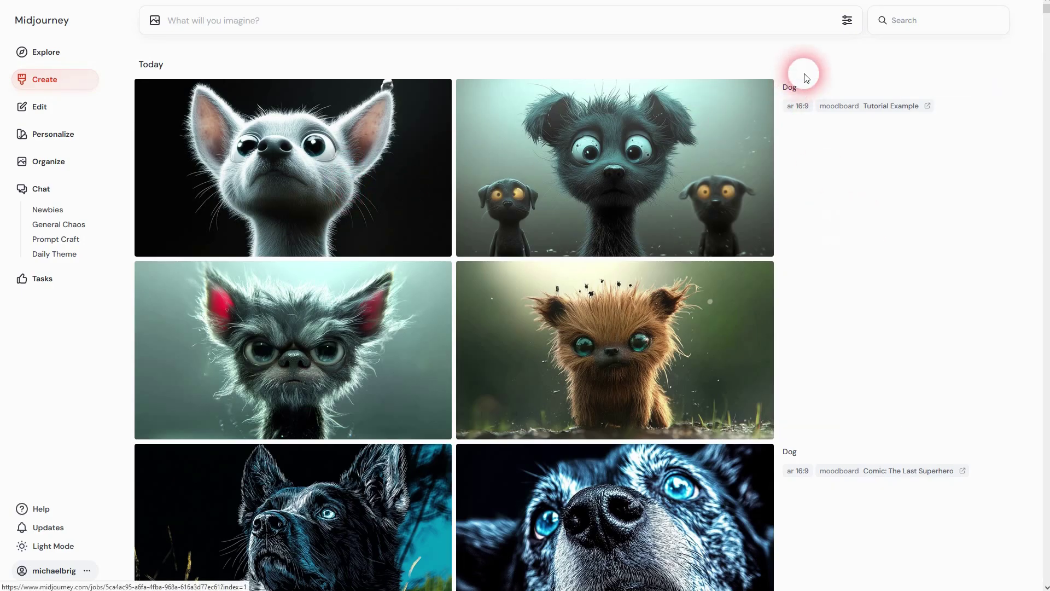
mouse_move(790, 85)
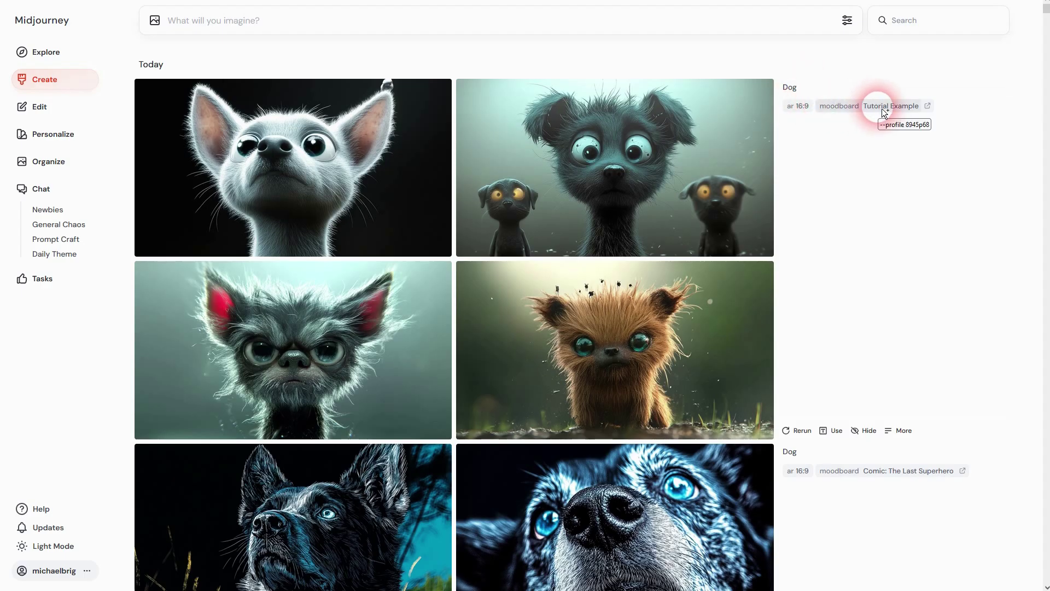
mouse_move(641, 210)
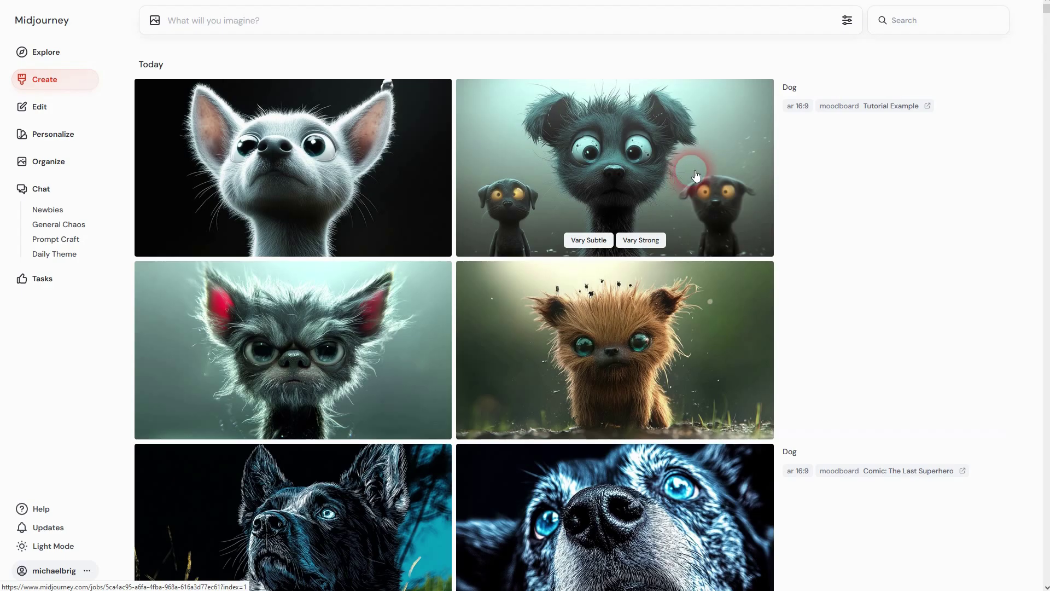
Switch to the default global profile, raise stylization to 1000 and submit 'dog'.
click(847, 20)
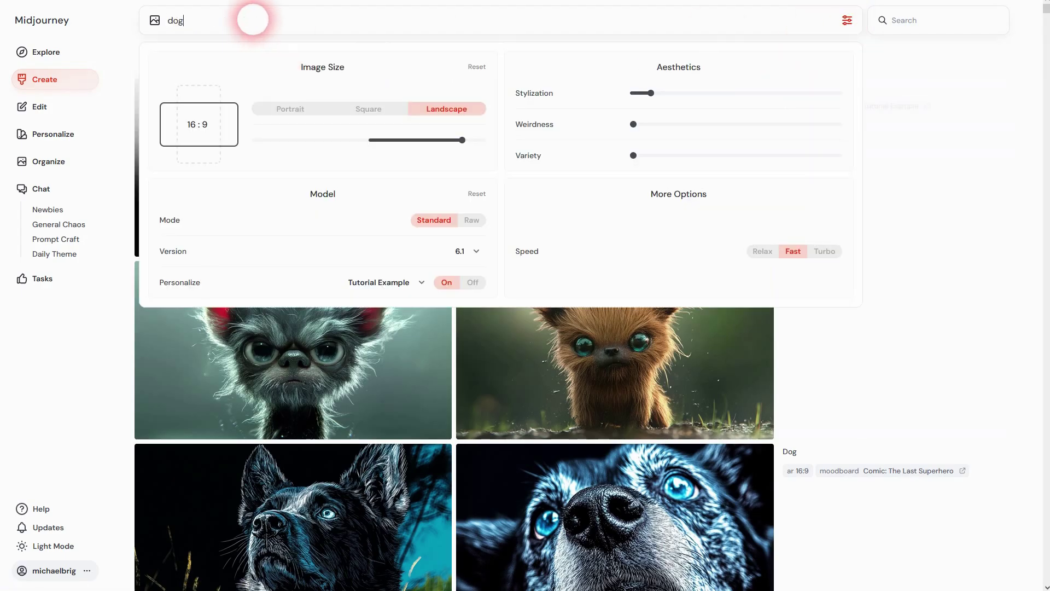
click(394, 282)
click(335, 325)
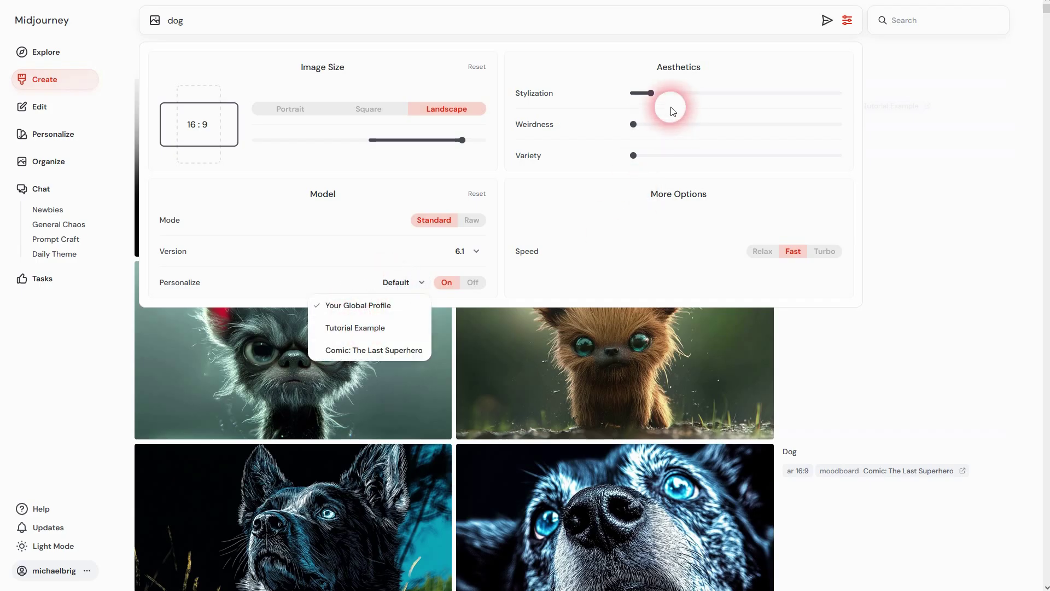
drag(652, 93, 869, 97)
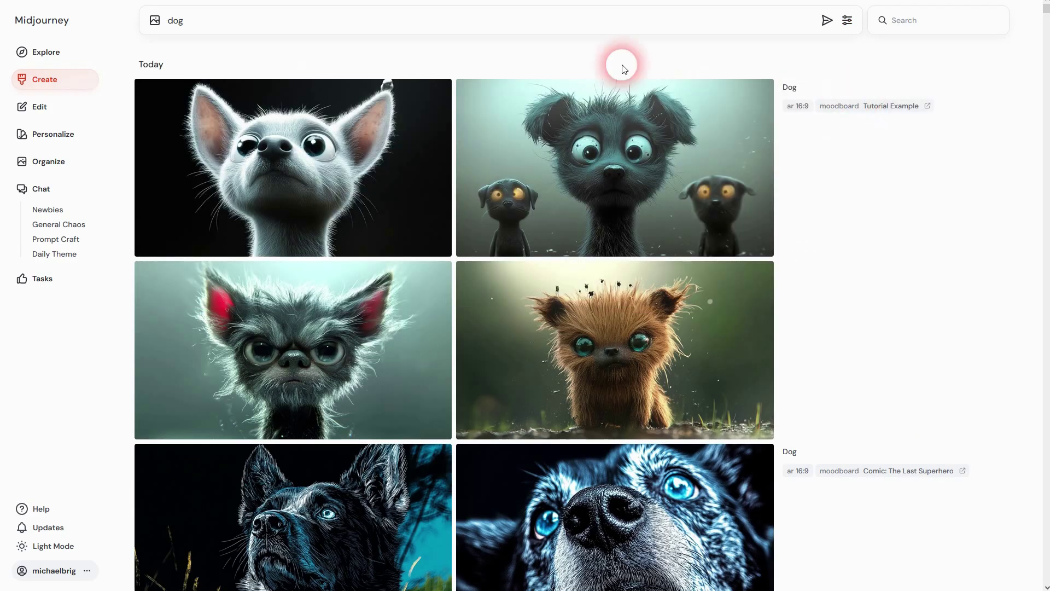
click(344, 25)
text(dog)
key(Return)
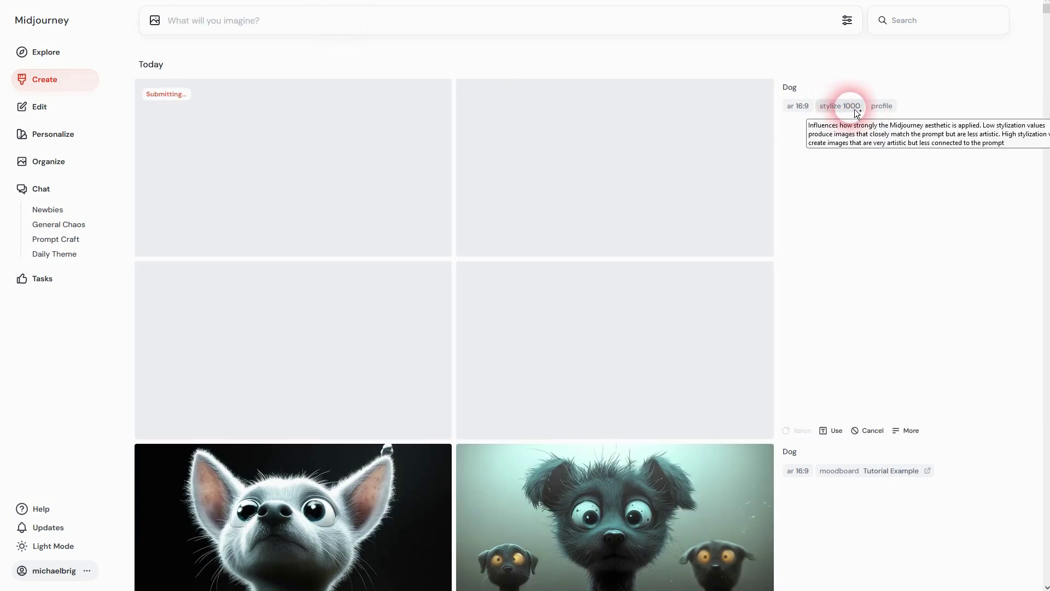
Choose the Tutorial Example moodboard profile and submit 'dog' again at stylization 1000.
click(852, 30)
click(419, 282)
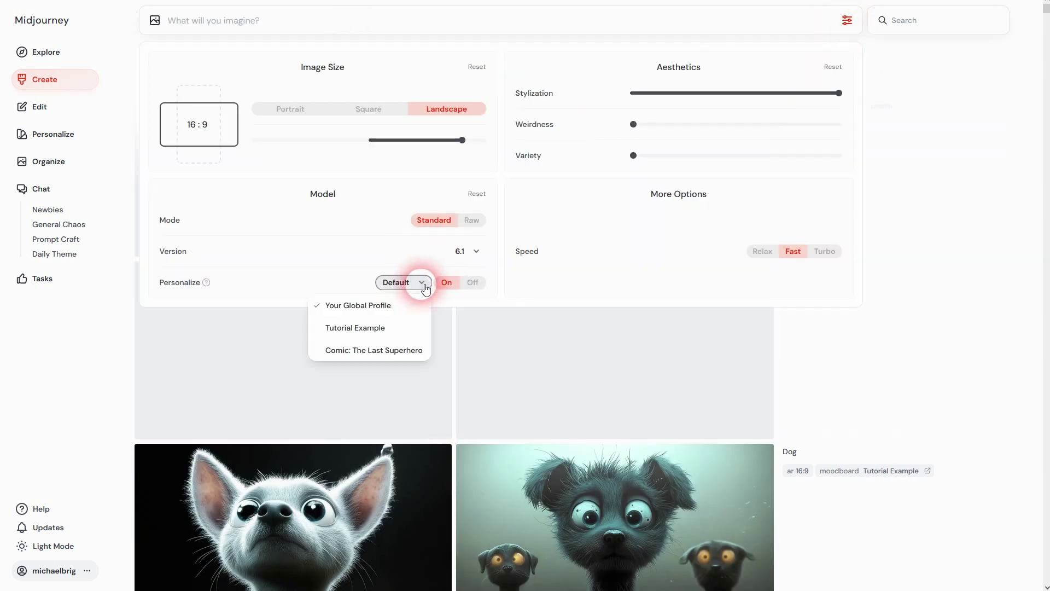
click(464, 29)
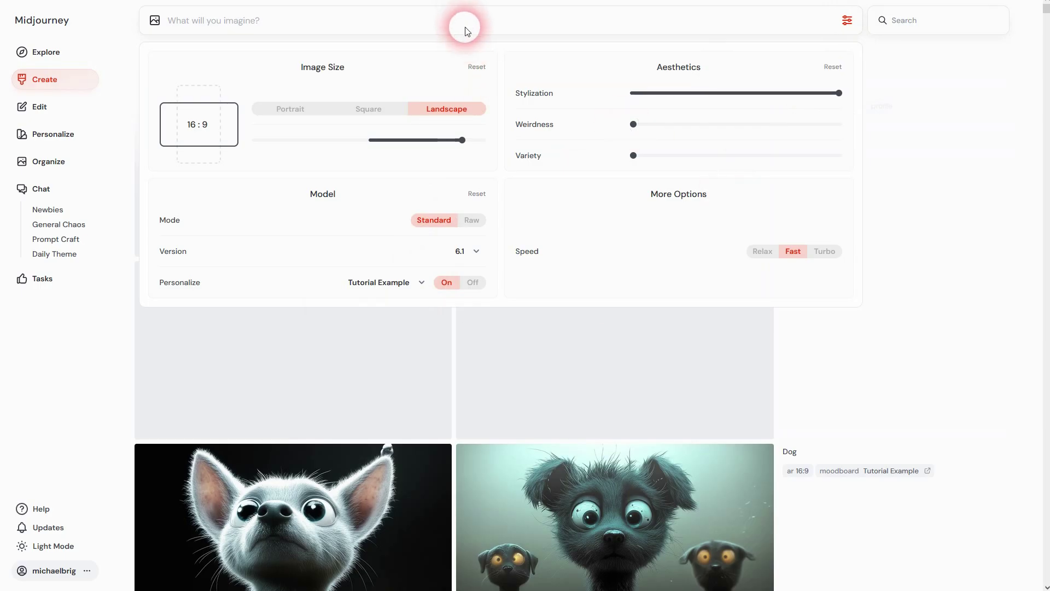
click(387, 25)
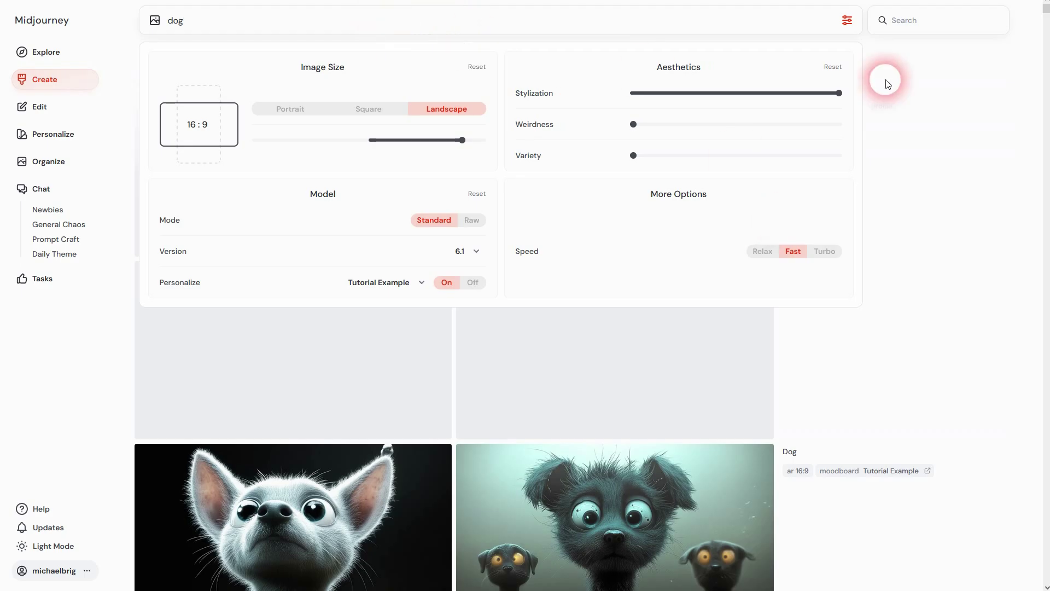
key(Return)
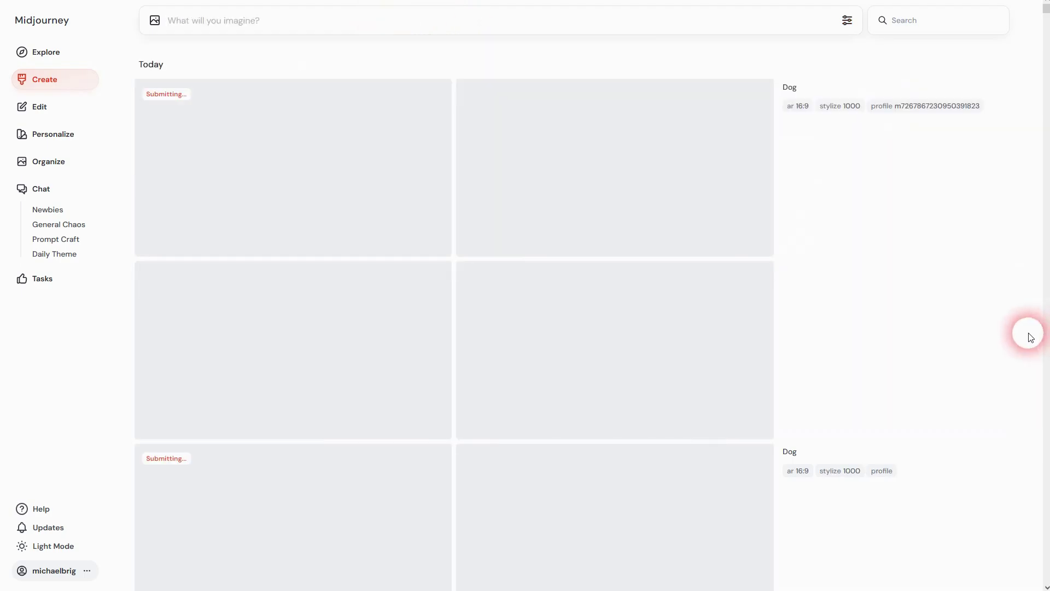
click(1027, 334)
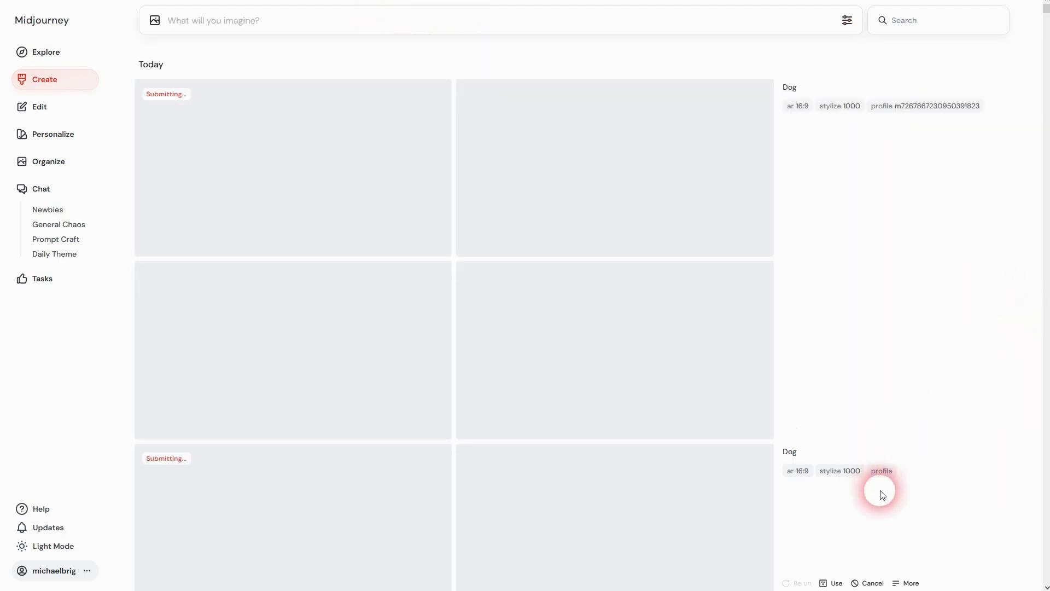
scroll(894, 492, down, 2)
scroll(894, 492, down, 3)
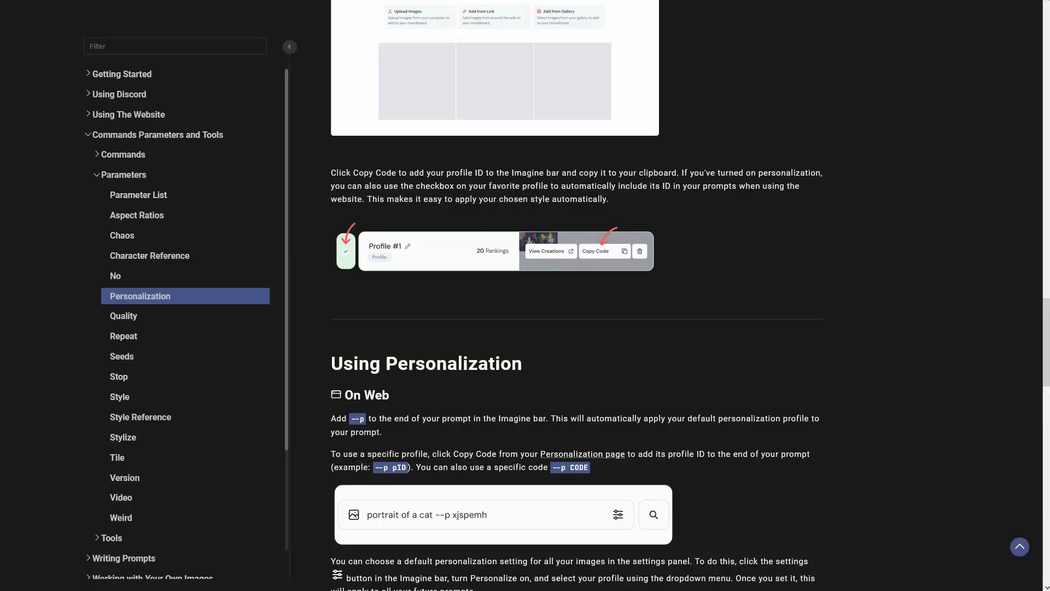
scroll(929, 312, down, 20)
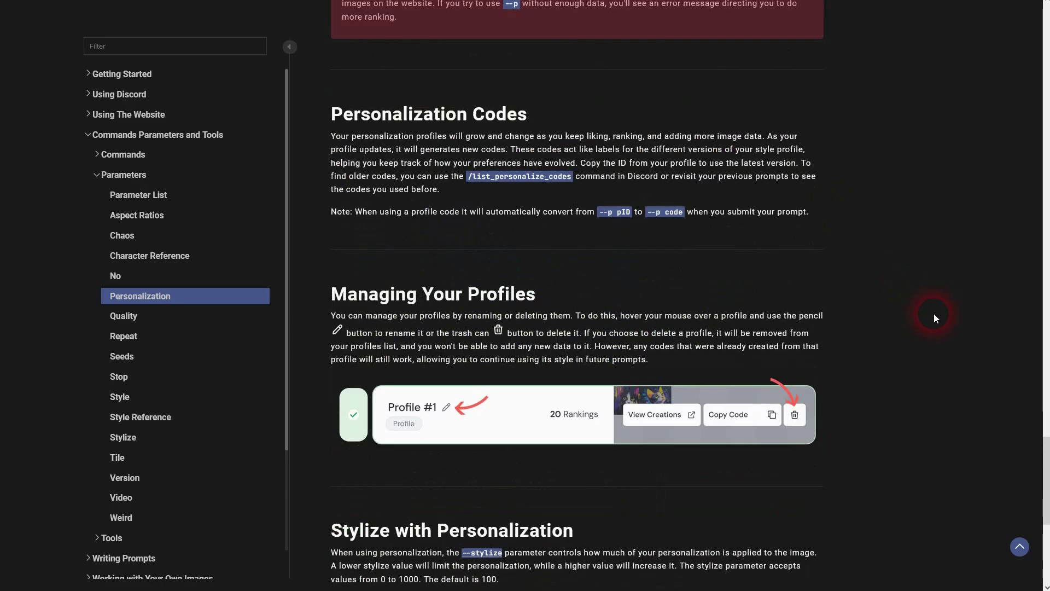
scroll(934, 314, down, 3)
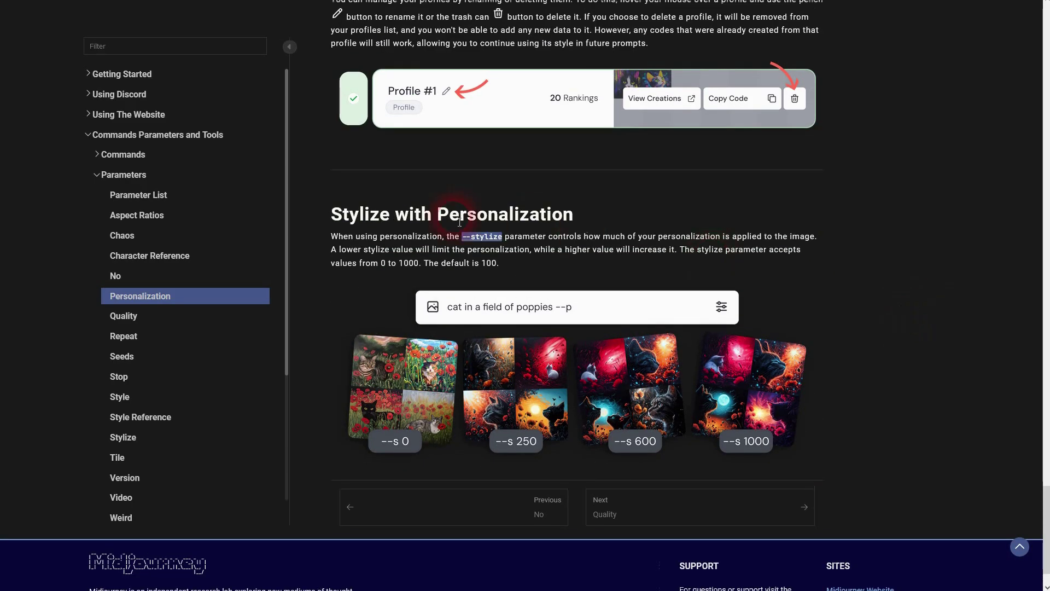
drag(346, 219, 576, 223)
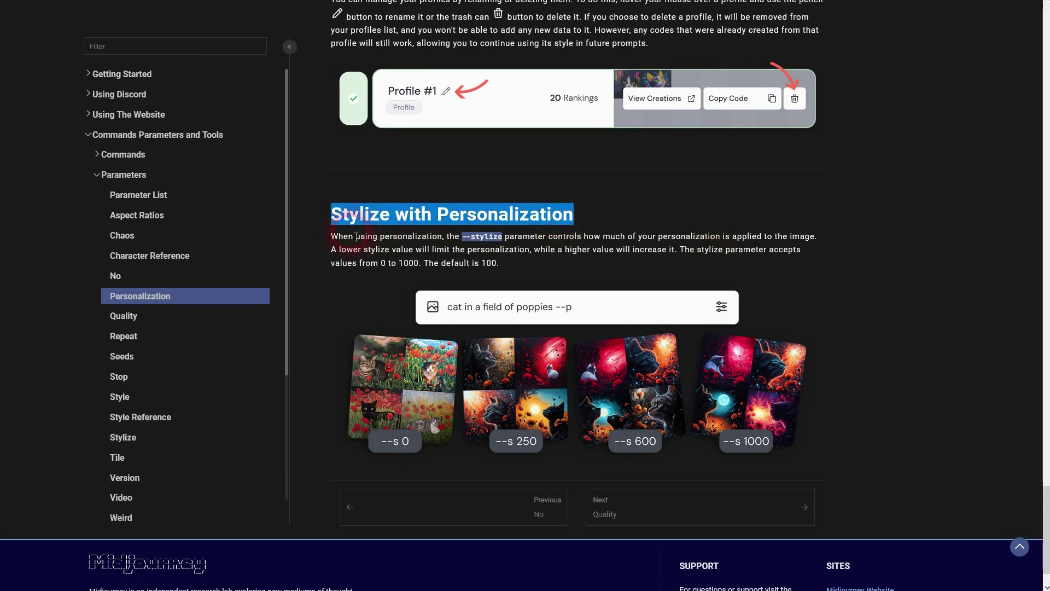
drag(331, 236, 817, 302)
scroll(594, 238, up, 1)
drag(332, 306, 692, 319)
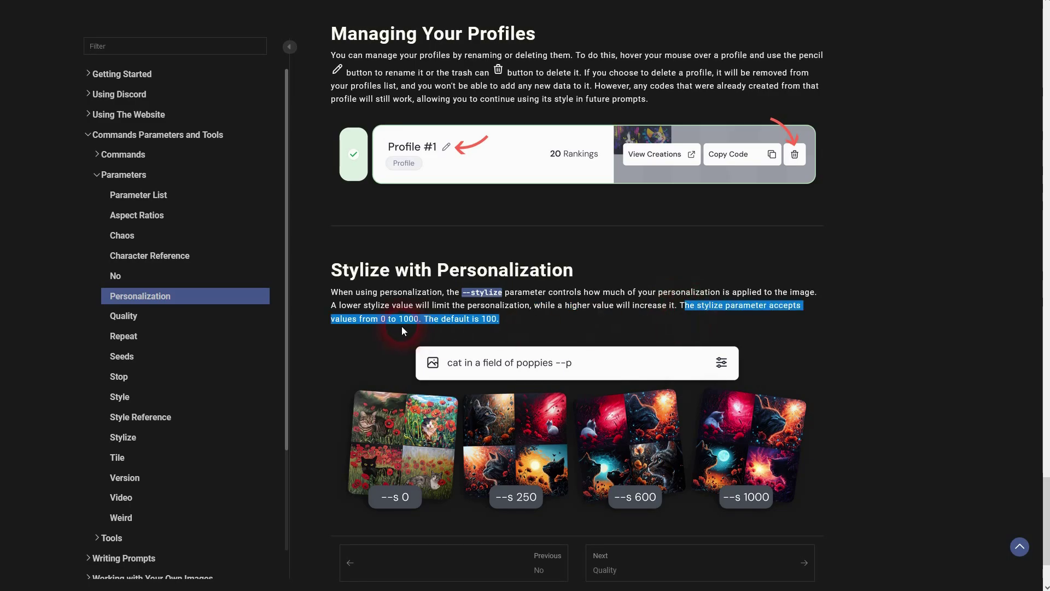
click(557, 330)
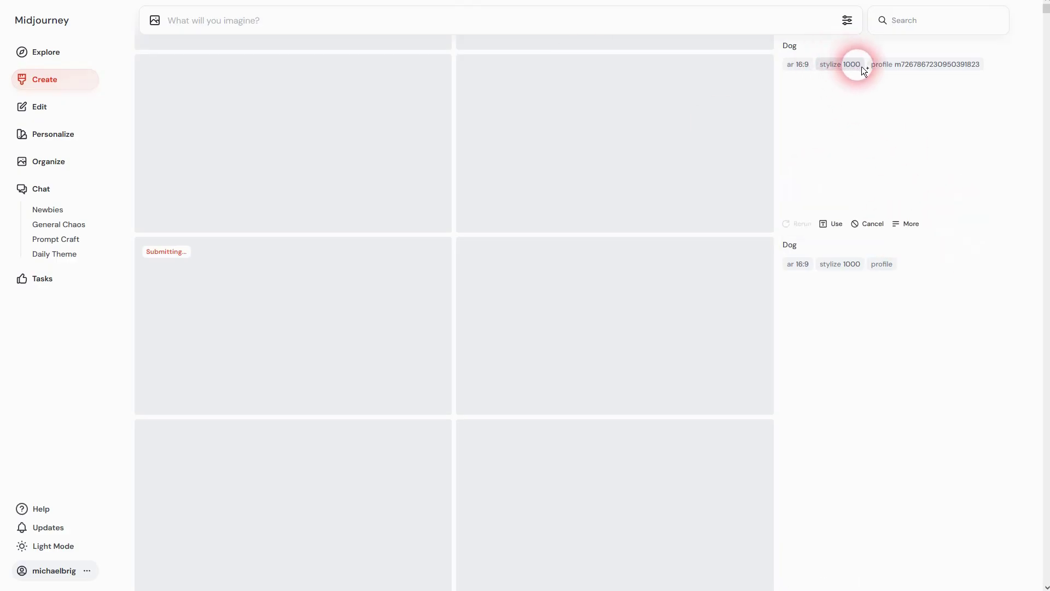
Cancel the pending Dog job that is still submitting.
scroll(1003, 350, down, 5)
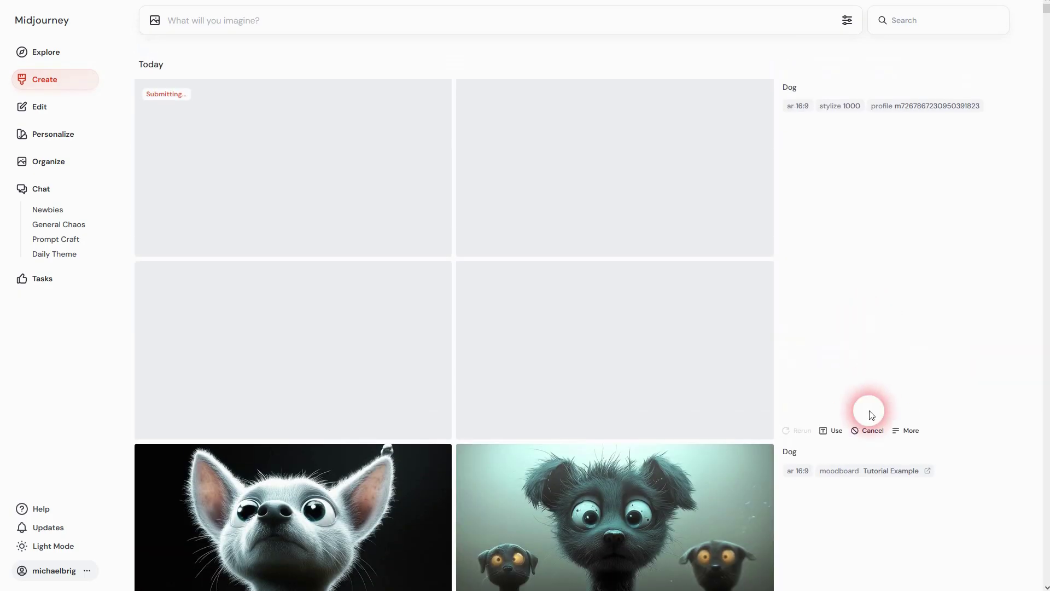
click(867, 431)
click(315, 28)
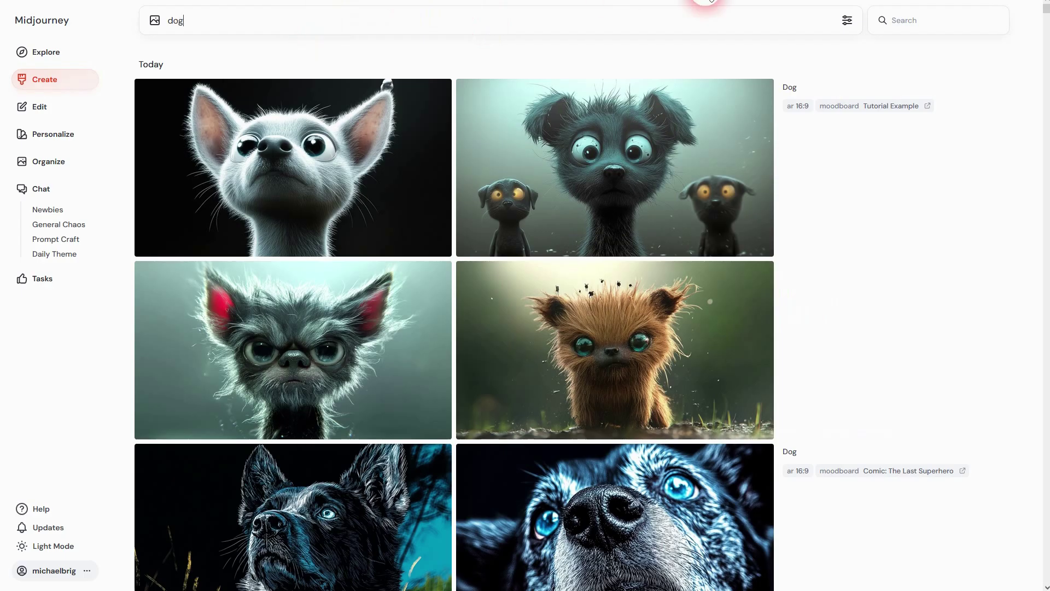
Set stylization to 1000 and generate the prompt 'dog' with the Tutorial Example moodboard.
click(846, 21)
click(840, 93)
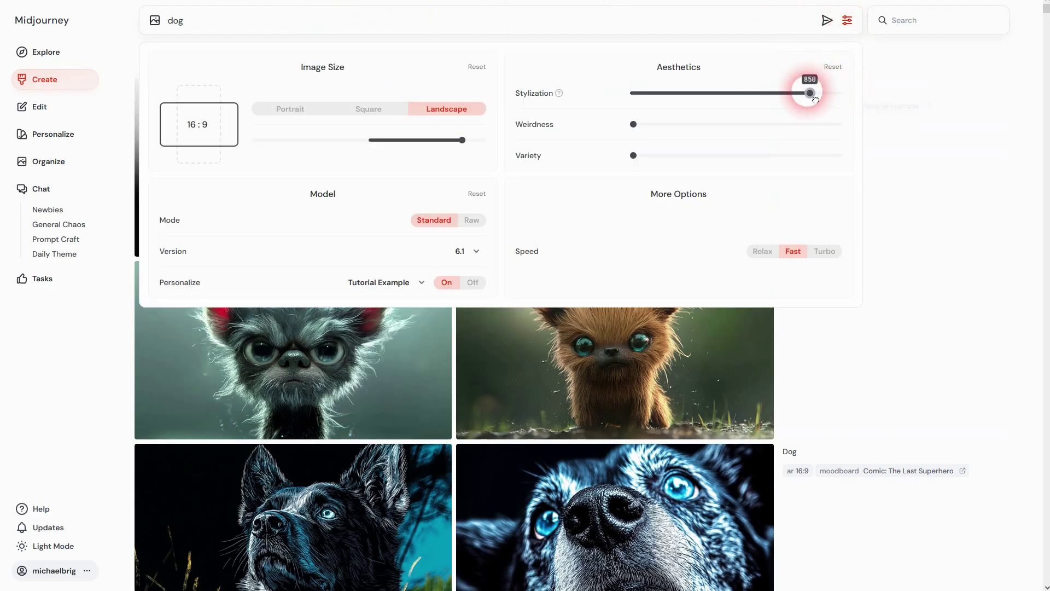
click(890, 94)
click(803, 23)
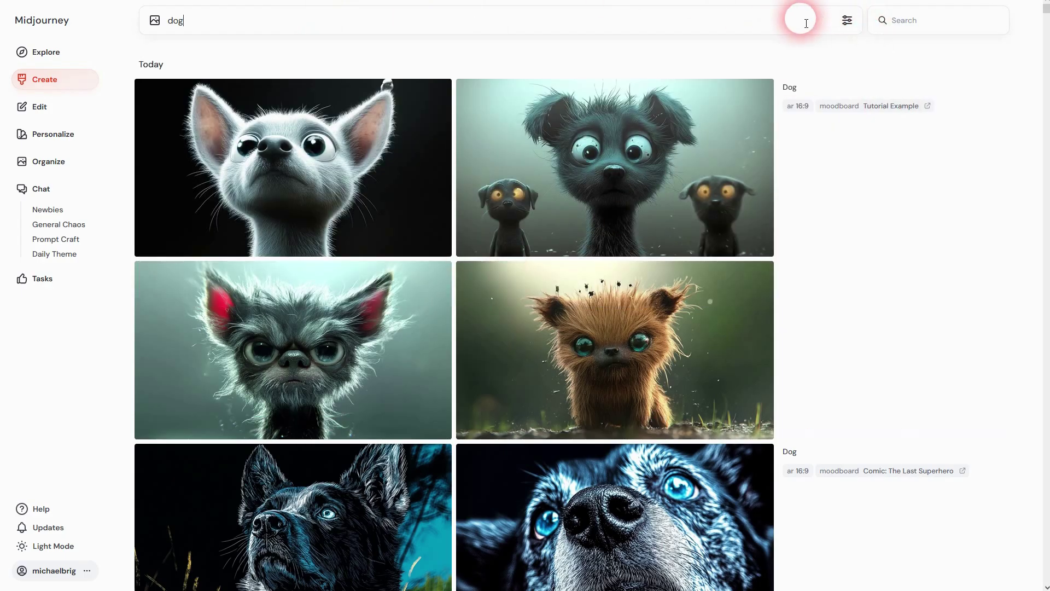
click(847, 21)
click(838, 93)
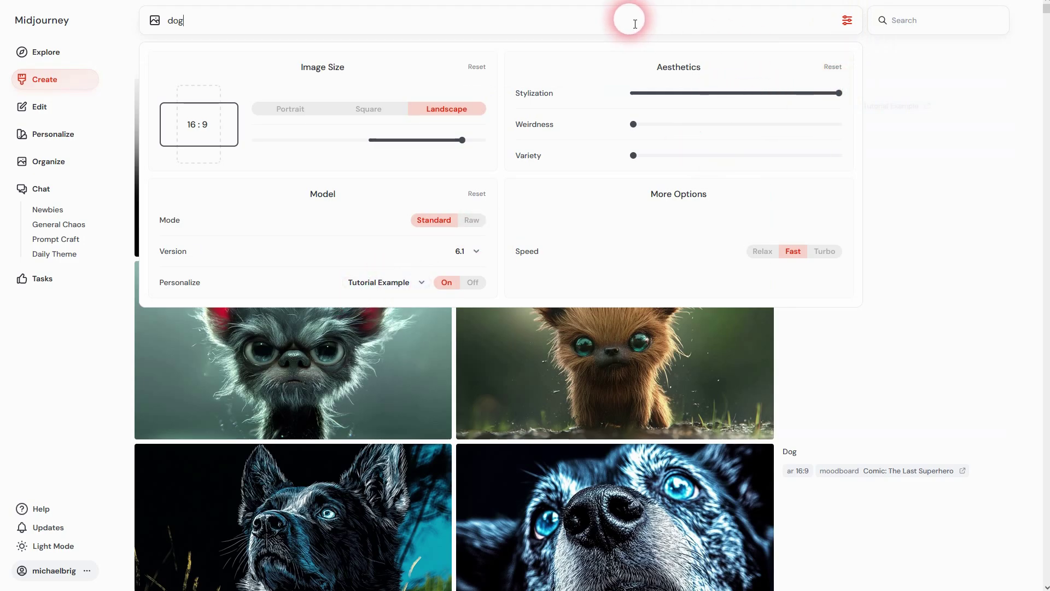
text(dog)
key(Return)
click(1008, 312)
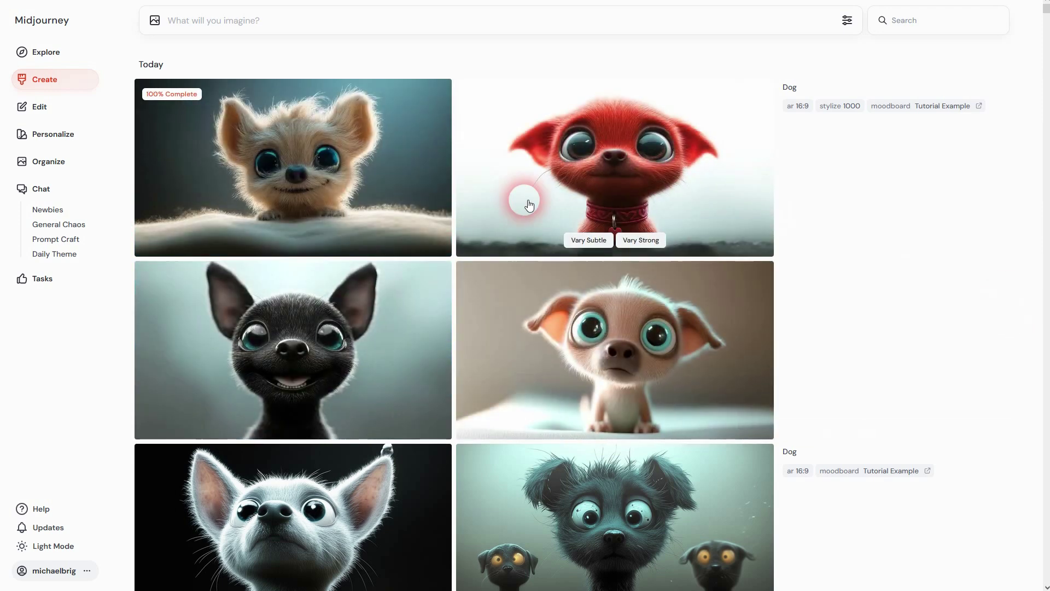
Browse the Tutorial Example moodboard's six images on Personalize, then go back to the profiles list.
scroll(659, 350, down, 6)
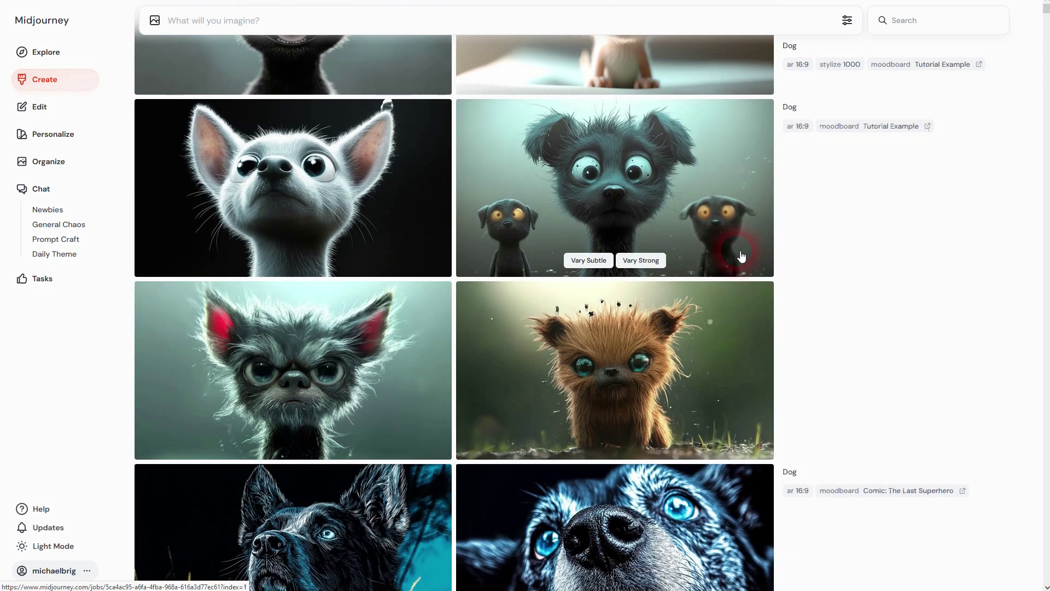
scroll(650, 315, up, 6)
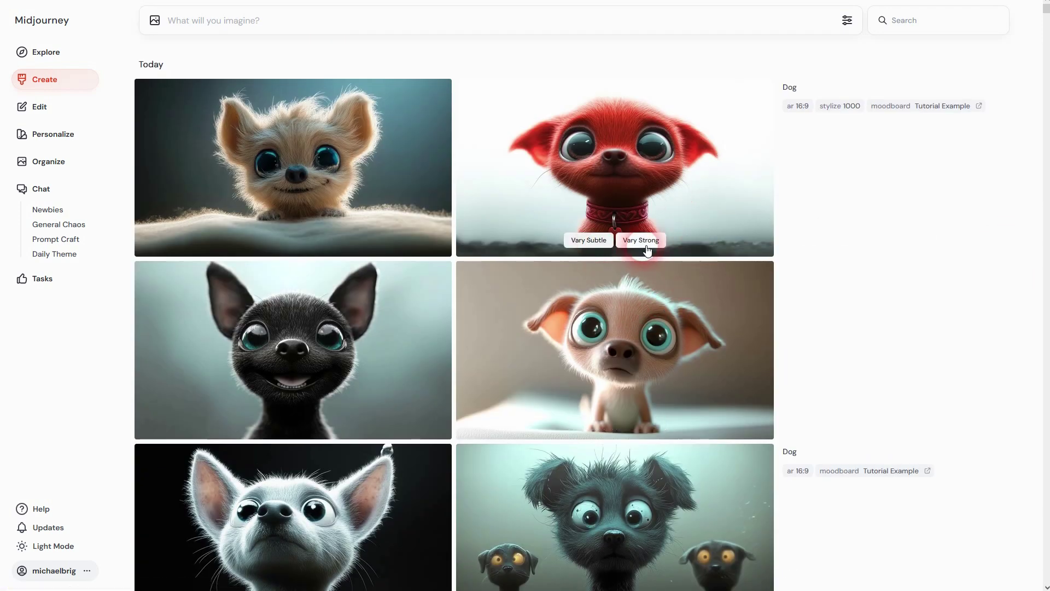
click(66, 143)
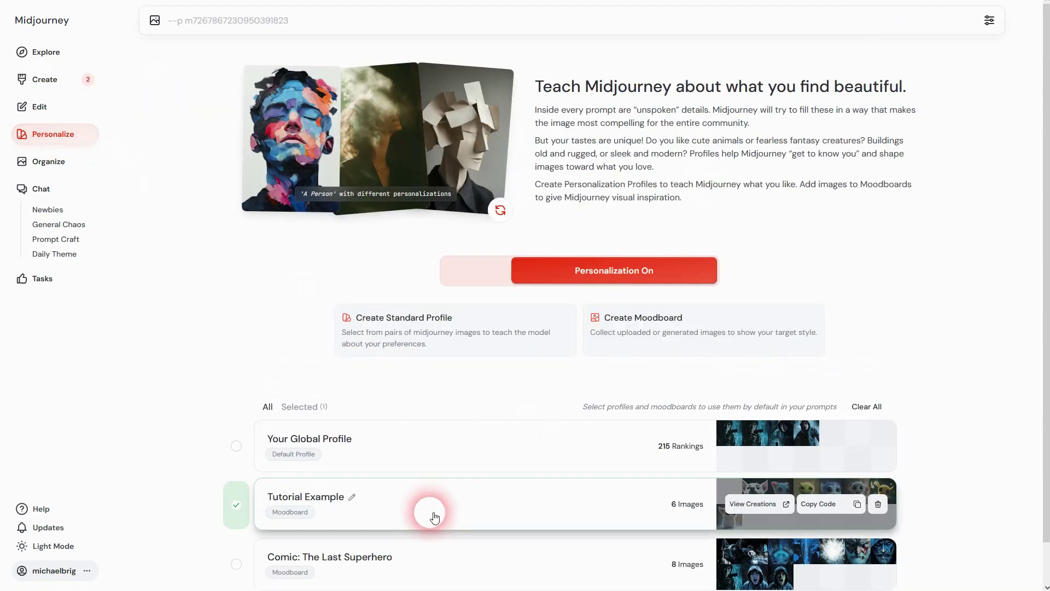
click(428, 510)
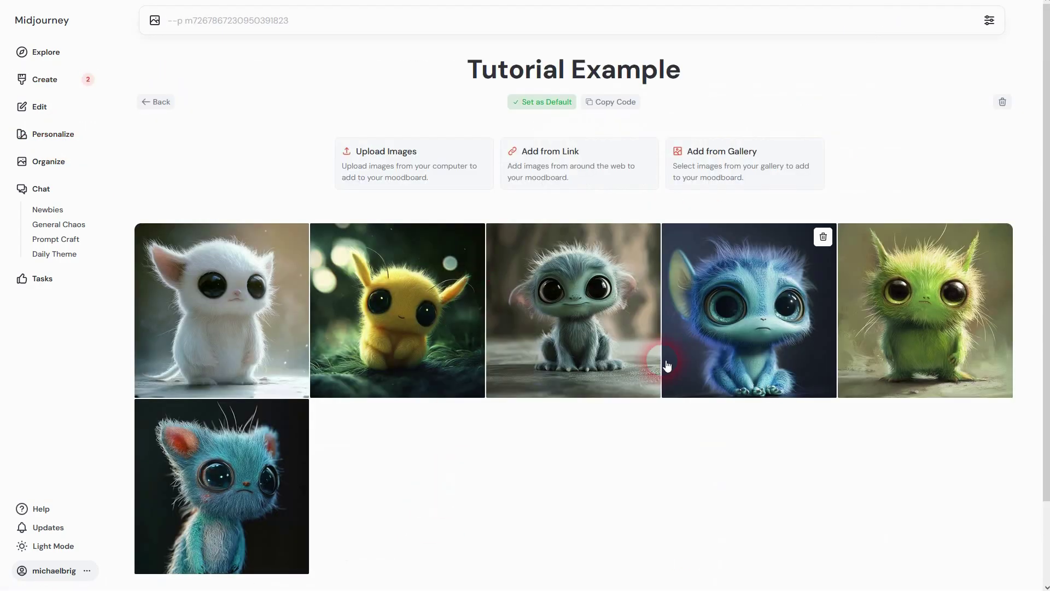
scroll(656, 361, down, 2)
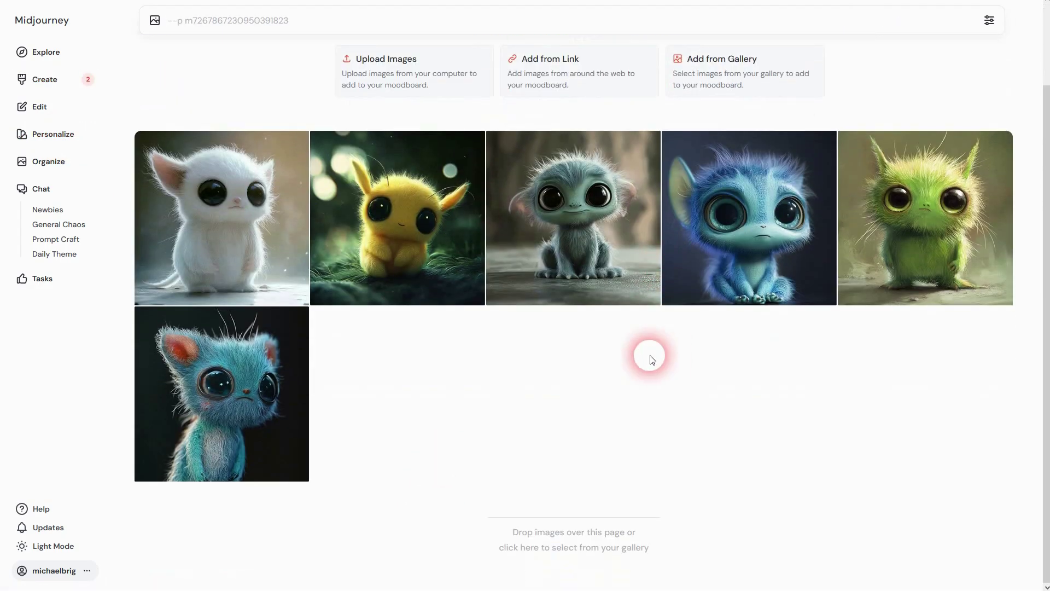
scroll(649, 356, up, 2)
click(158, 102)
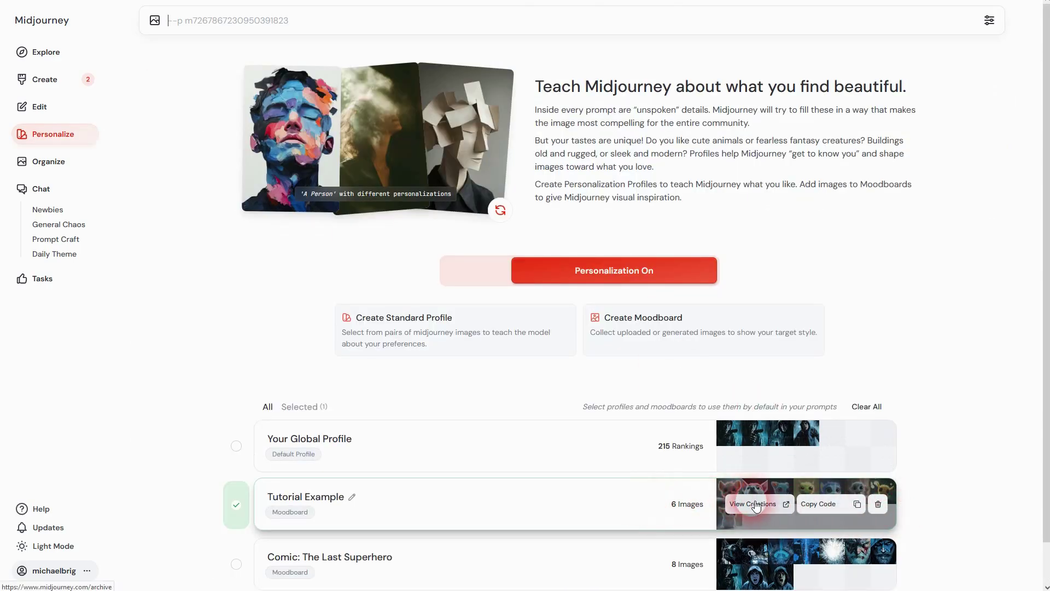
Show the eight dog creations made with Tutorial Example in Organize.
click(755, 506)
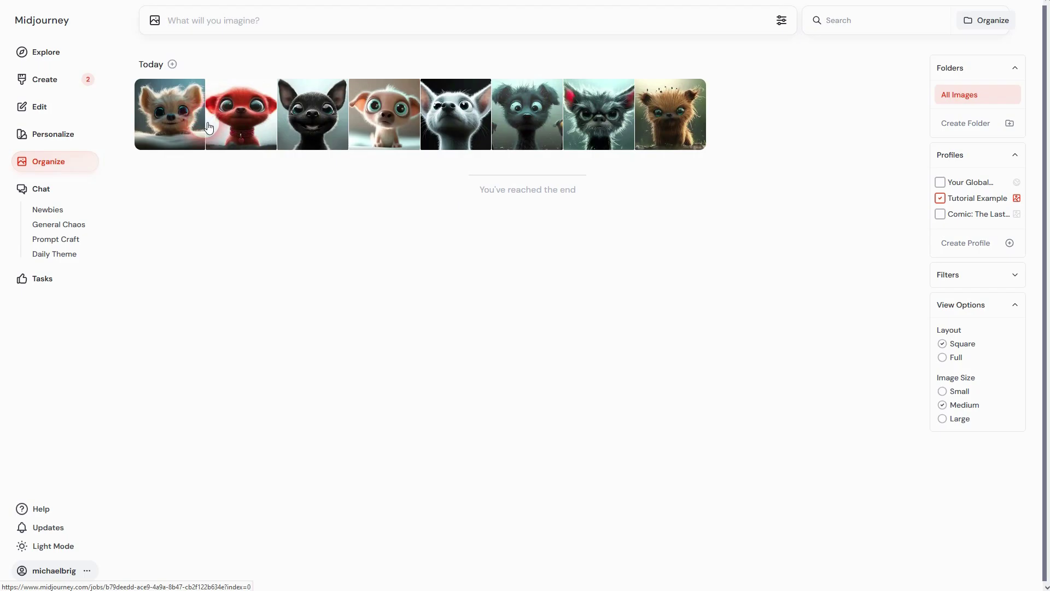
click(227, 164)
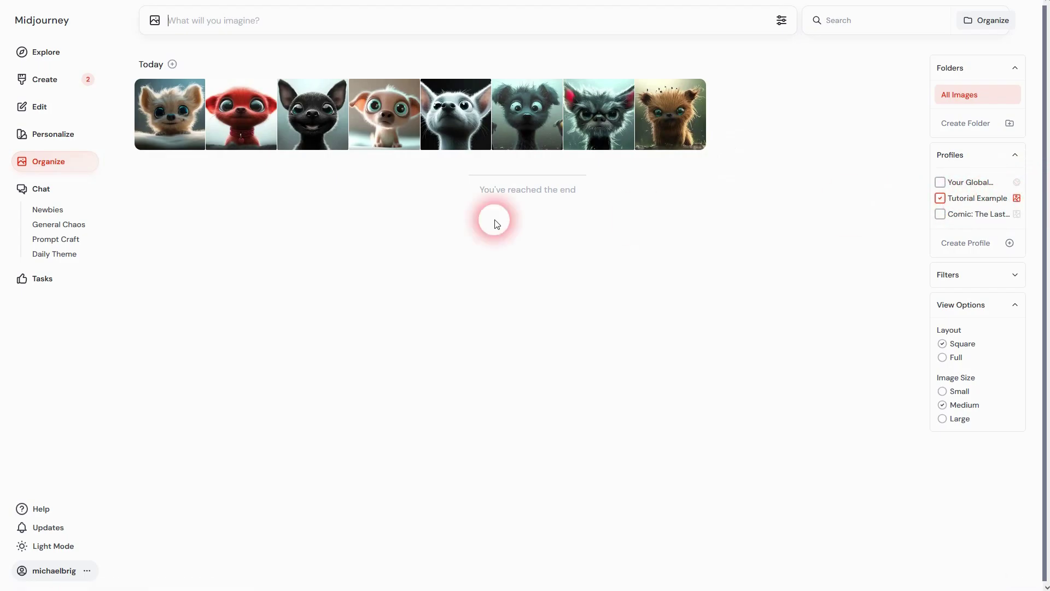
Delete the Tutorial Example moodboard from Personalize and confirm the deletion.
click(52, 135)
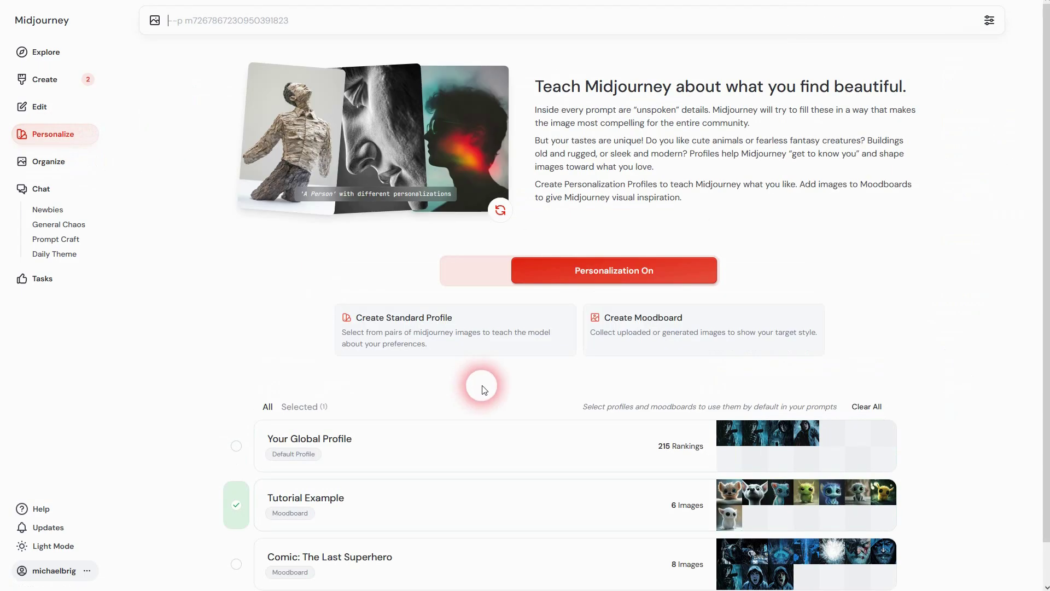
scroll(479, 394, down, 1)
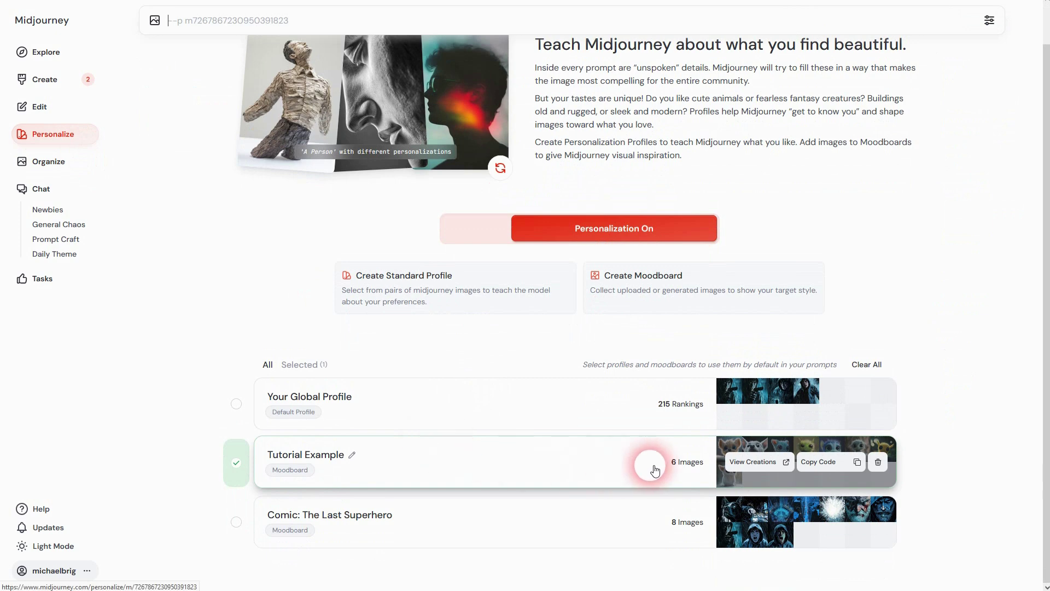
click(878, 461)
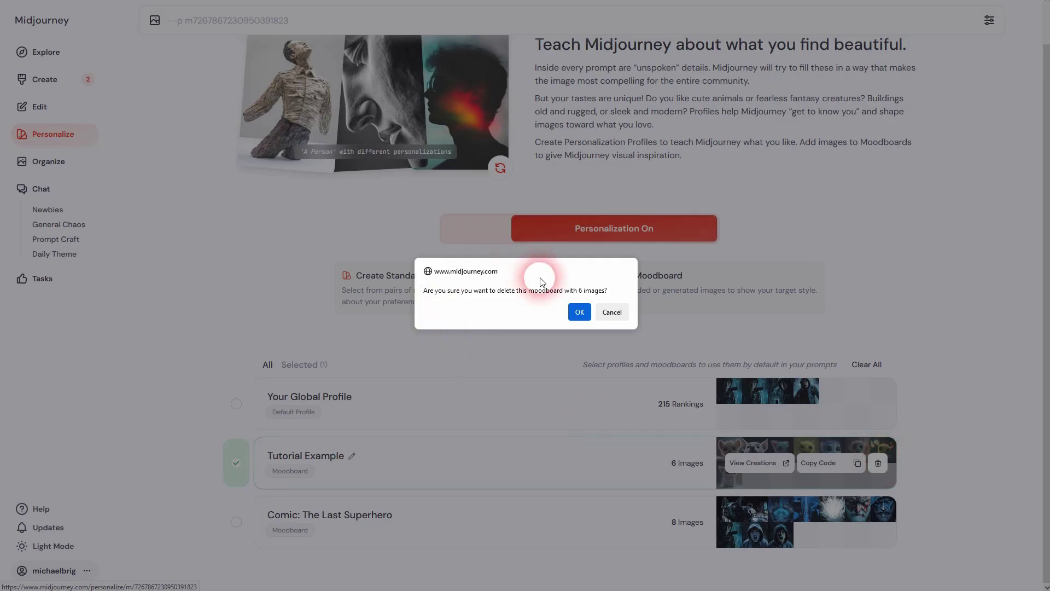
click(580, 313)
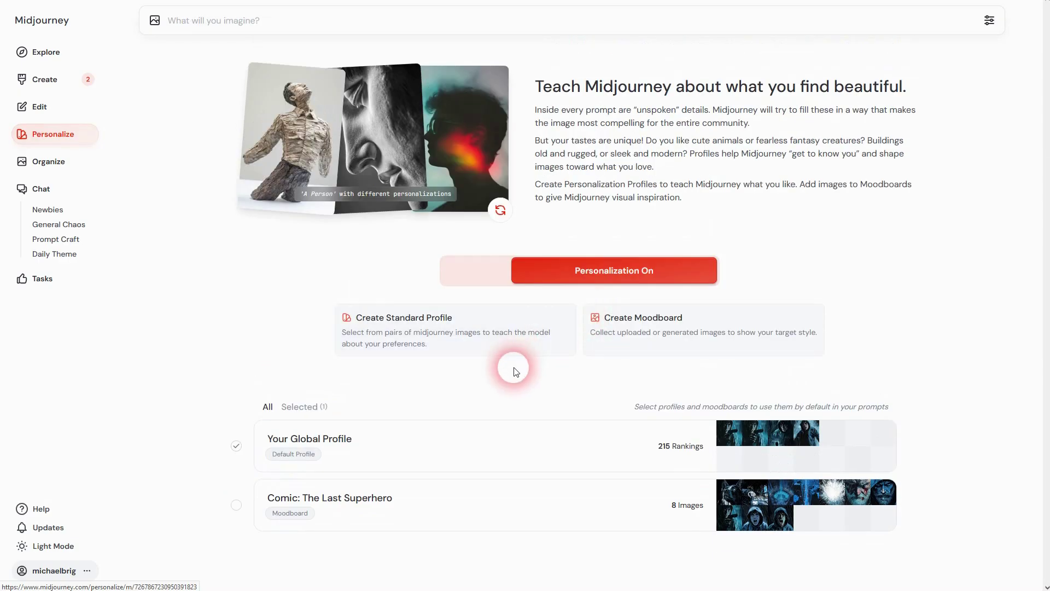